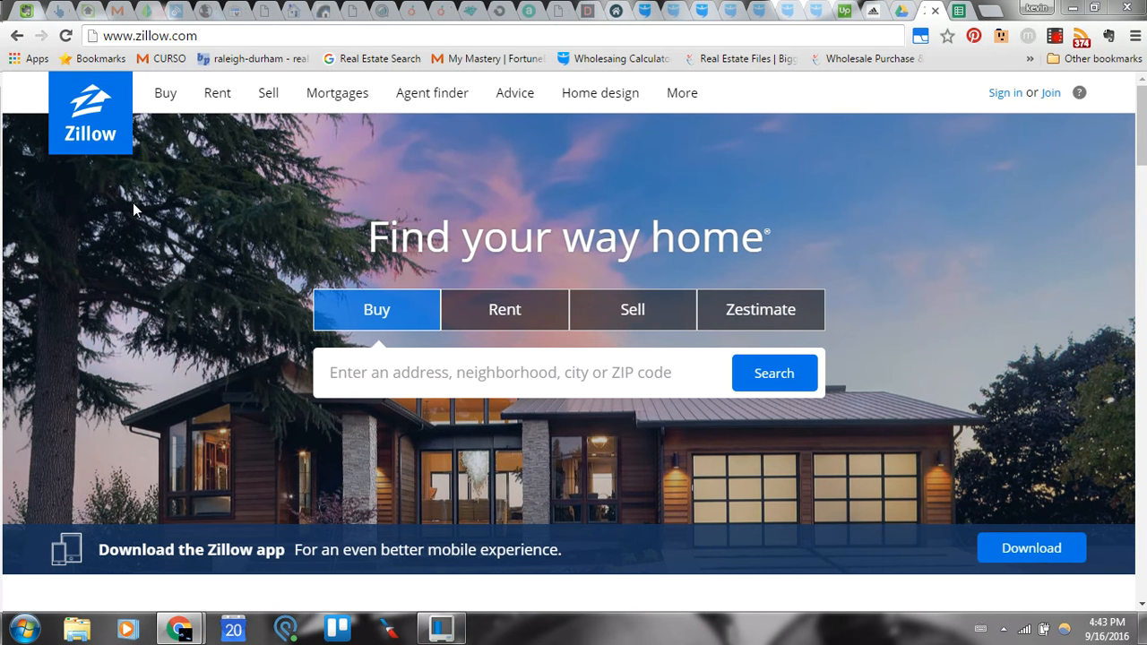
Find the subject property in Cary using the first recent address search, and close its details to show the surrounding map
left_click(148, 36)
left_click(386, 368)
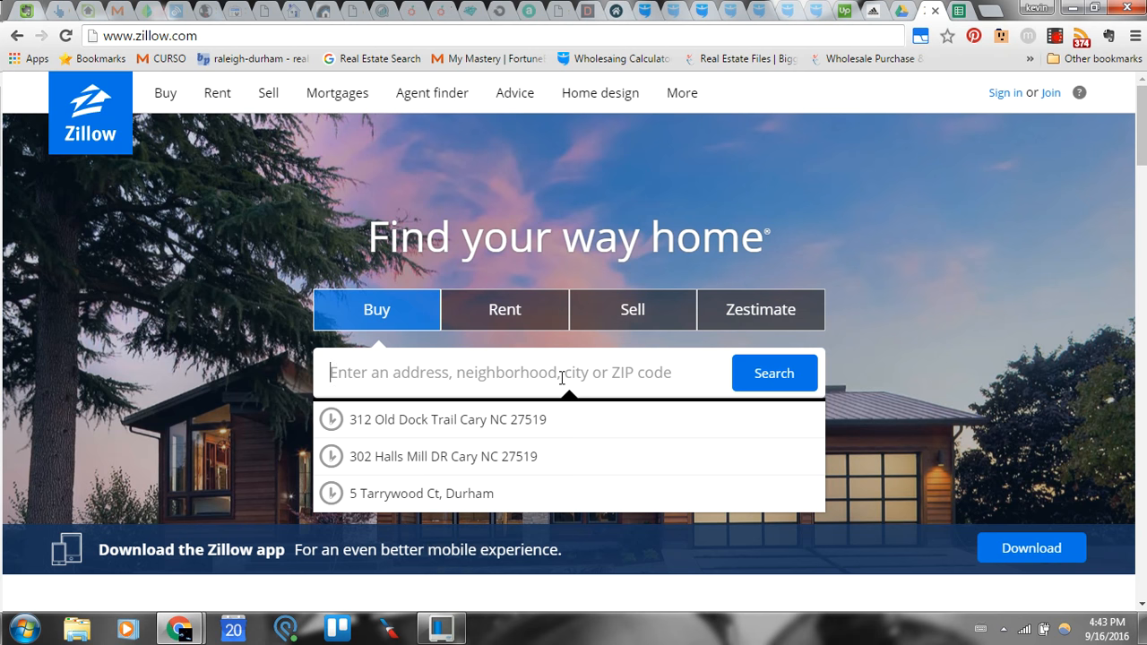
left_click(494, 419)
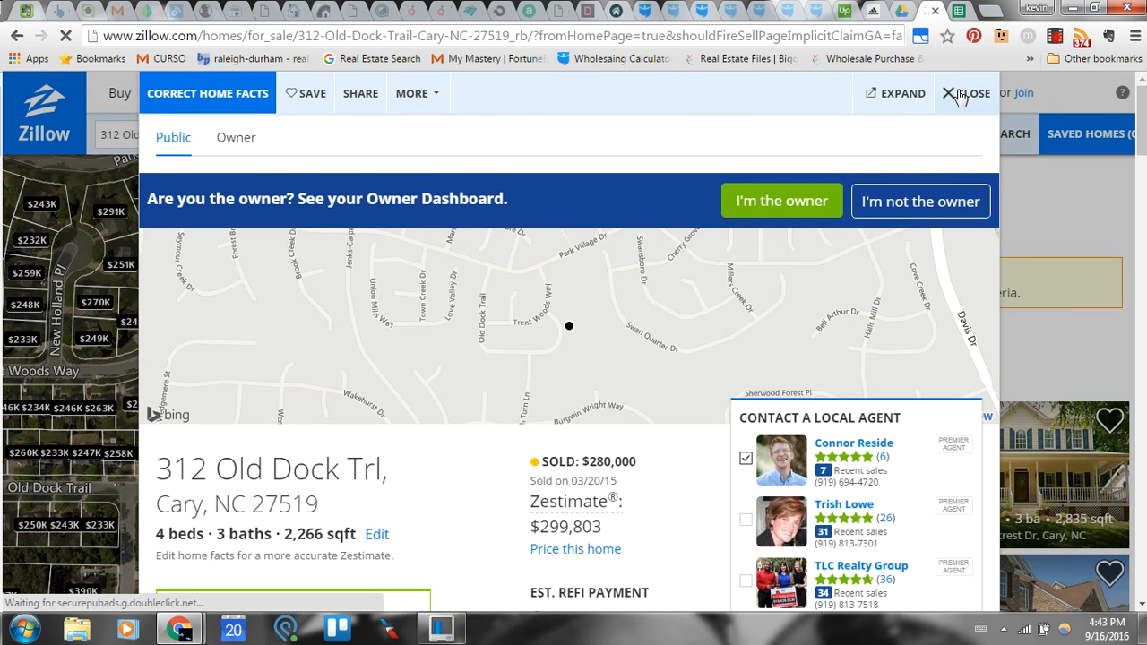
left_click(959, 94)
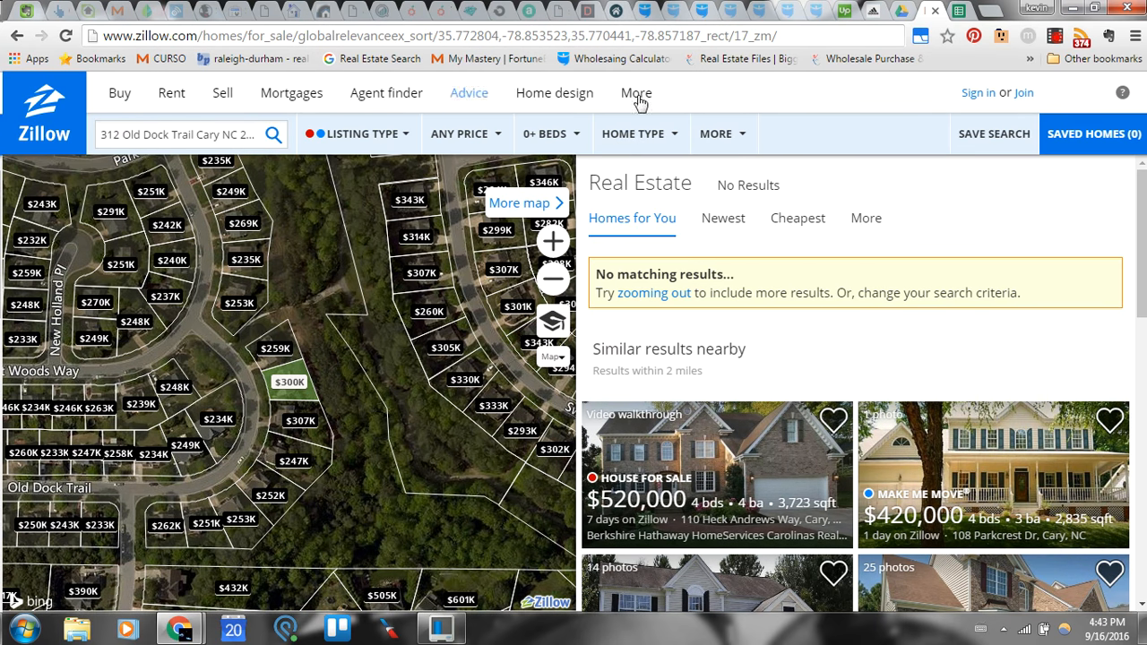
Limit the listing types to By Agent and Recently Sold, excluding the other for-sale types and all potential listings
left_click(374, 134)
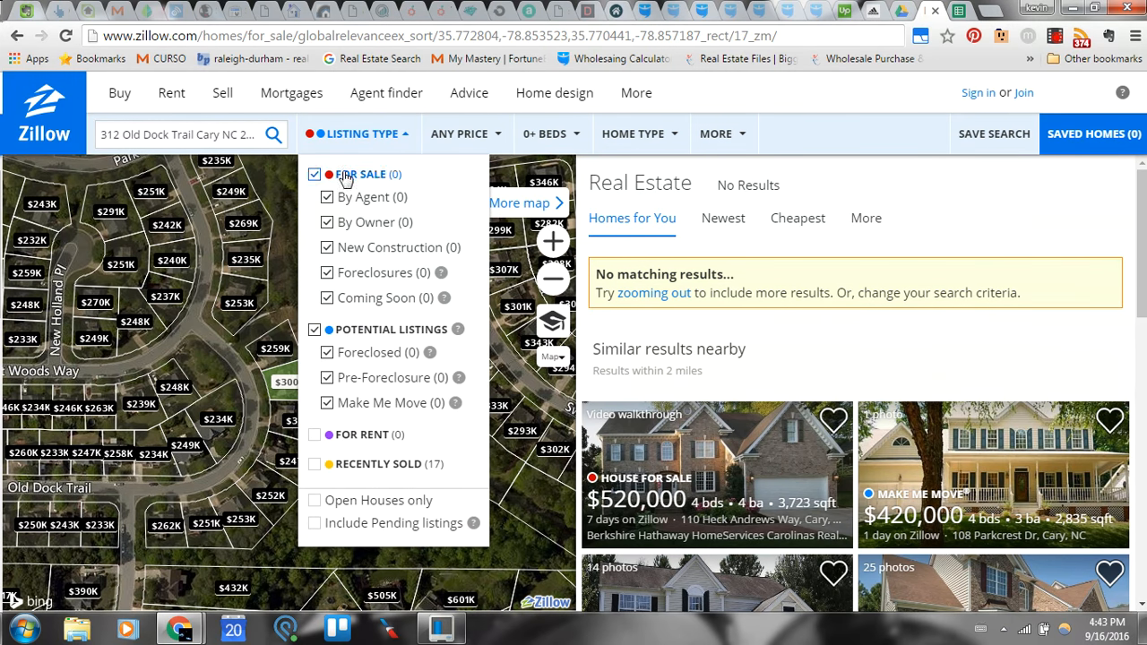
left_click(327, 222)
left_click(327, 248)
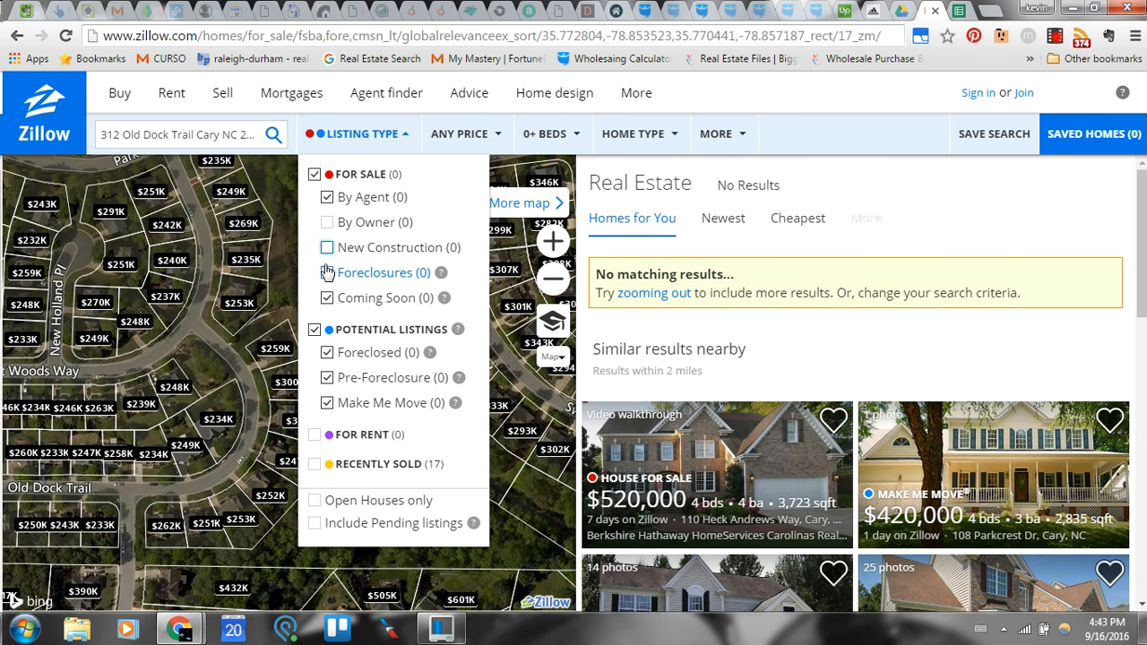
left_click(327, 274)
left_click(327, 298)
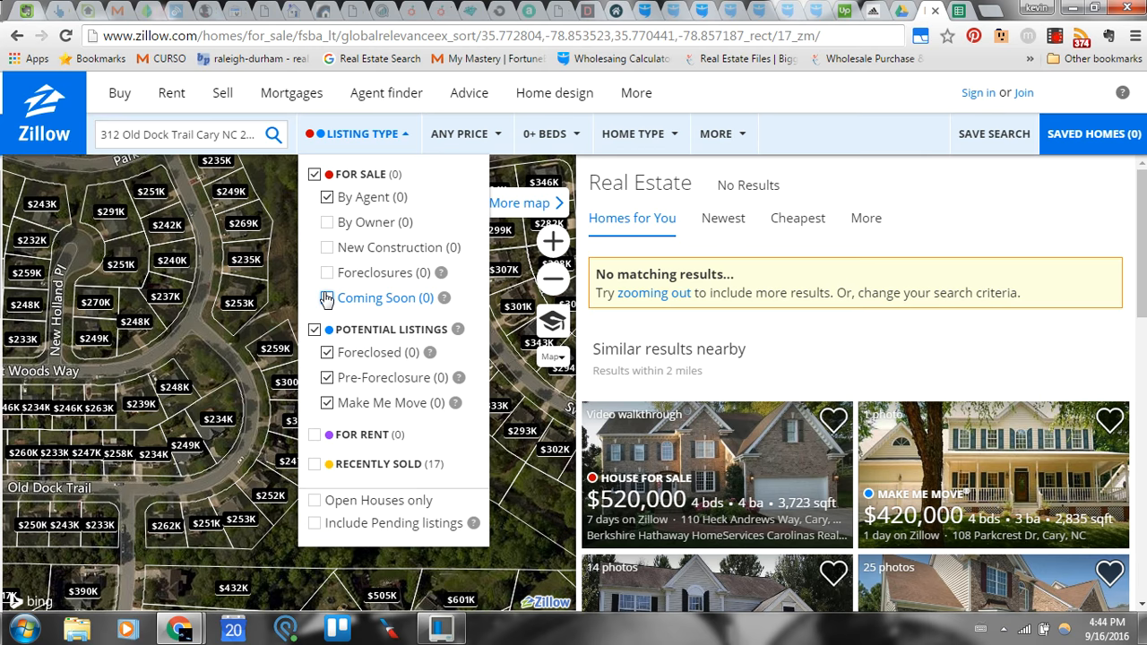
left_click(315, 330)
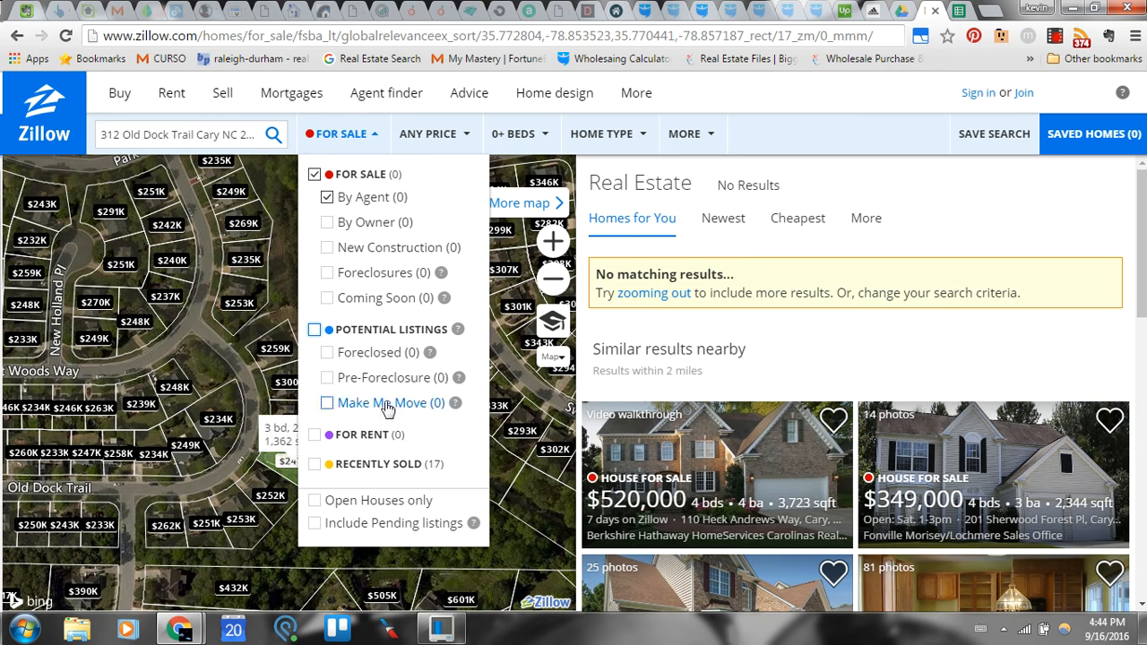
left_click(314, 465)
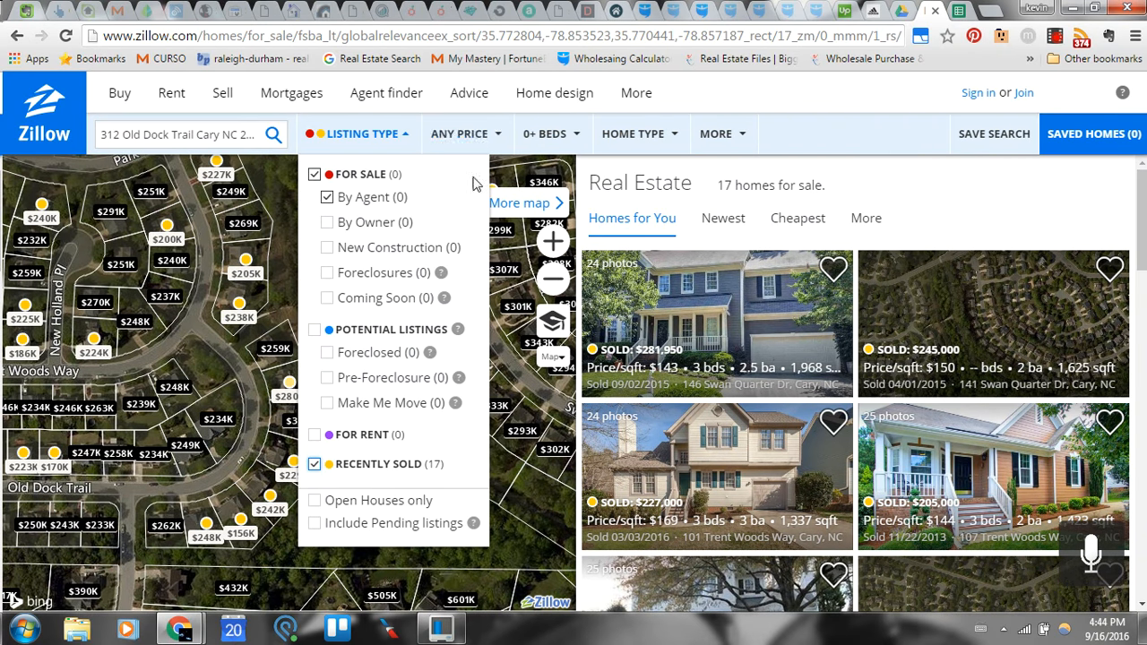
left_click(281, 263)
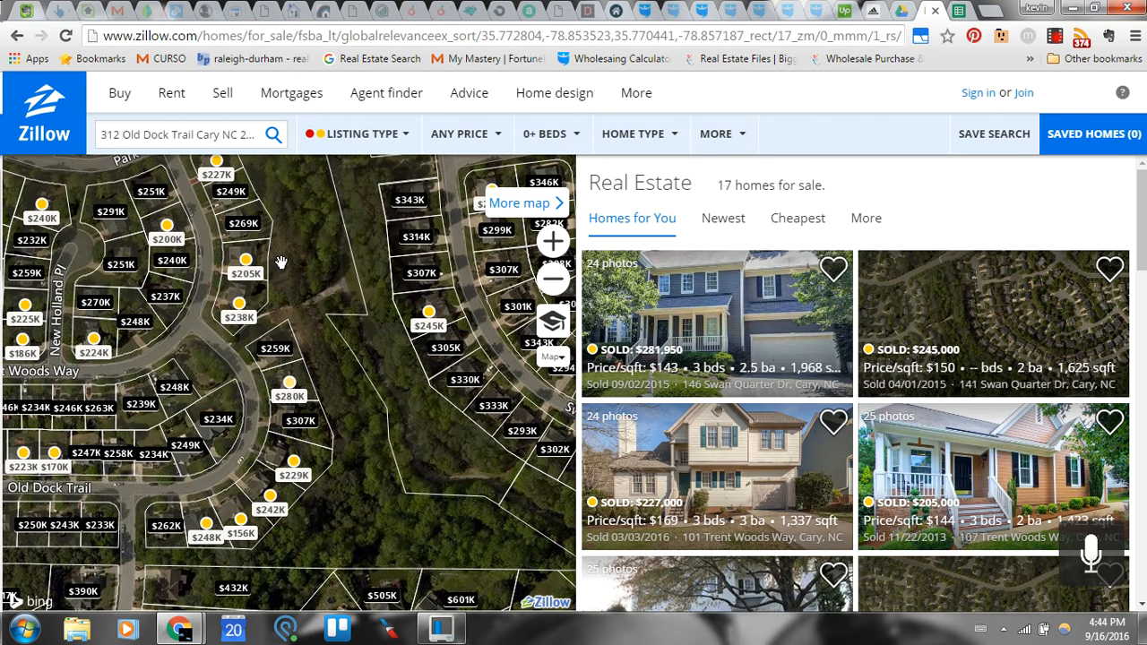
Set the bedrooms filter to 3+ for the wider neighborhood around the subject property
left_click(553, 279)
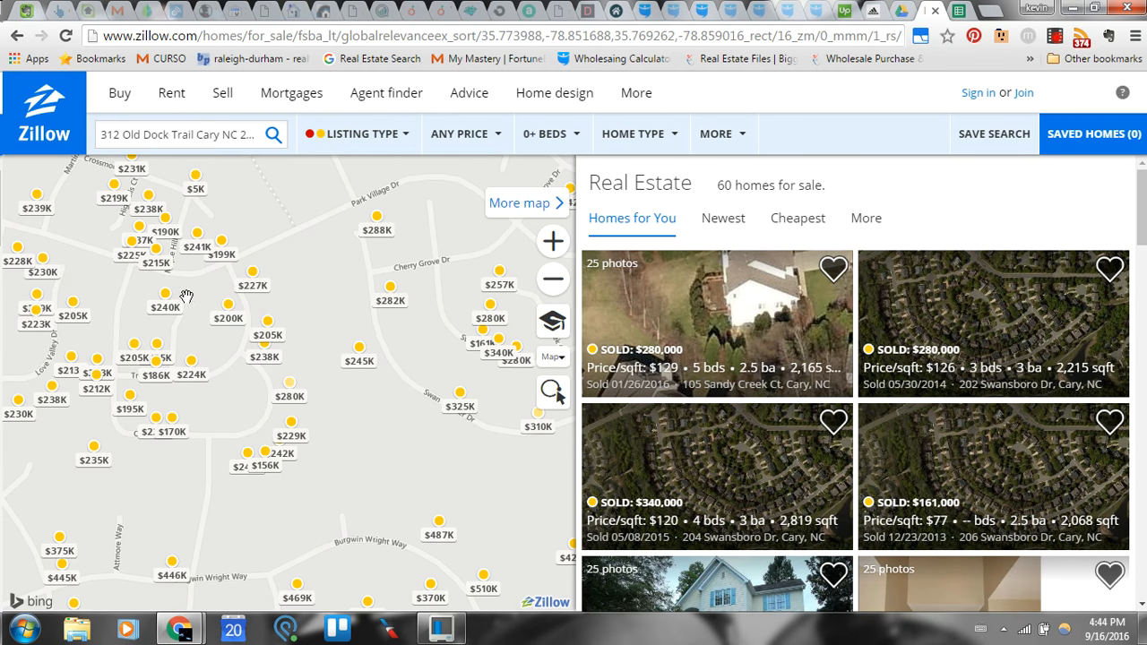
left_click_drag(184, 294, 284, 342)
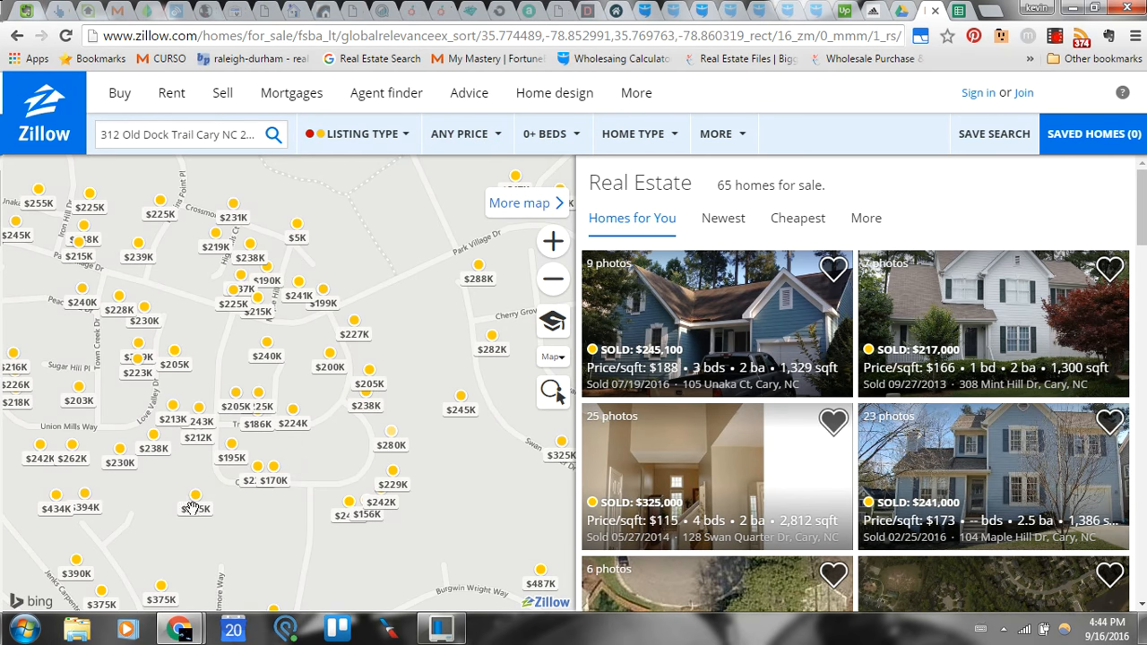
left_click(561, 137)
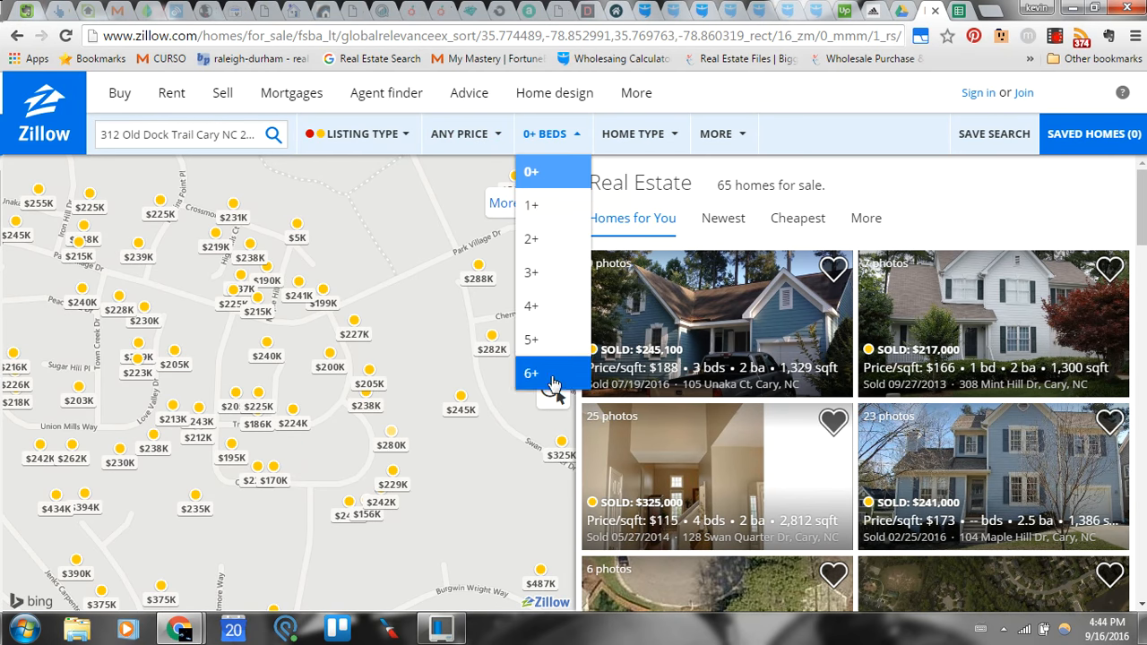
left_click(557, 276)
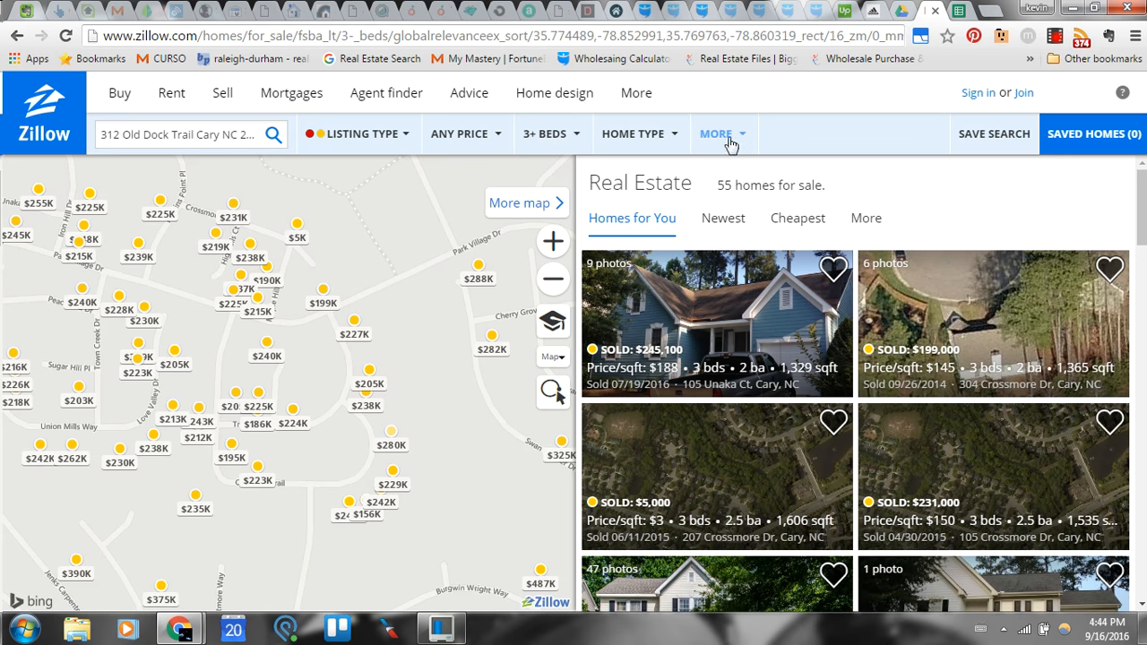
Restrict the home type to Houses, excluding apartments, condos/co-ops, townhomes, manufactured homes and lots/land
left_click(651, 147)
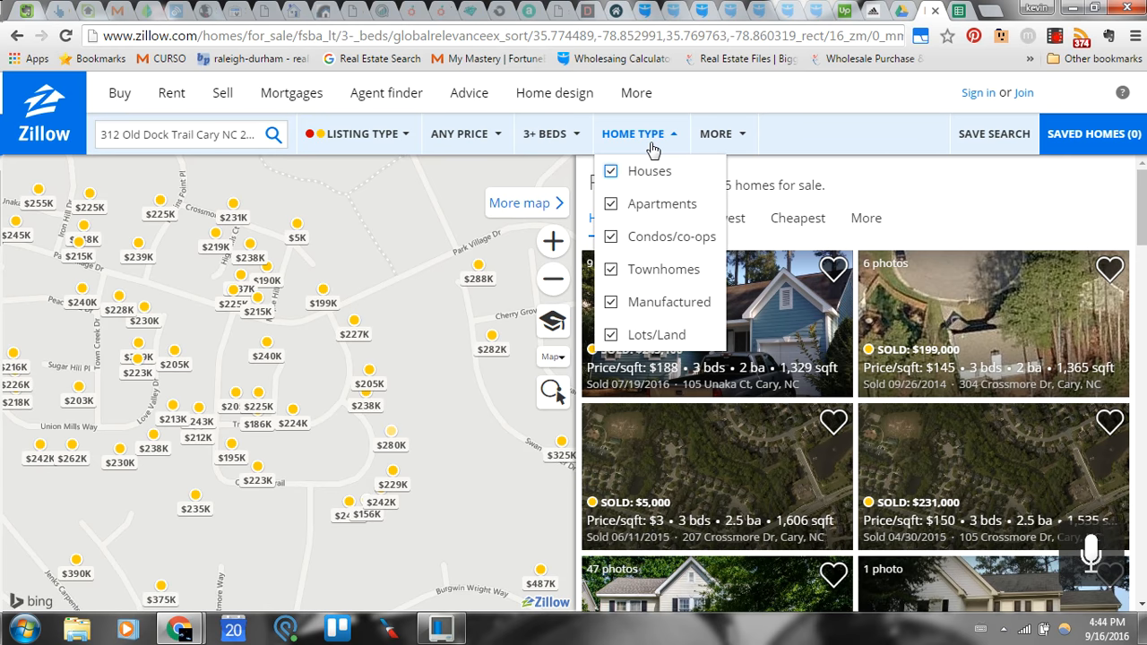
left_click(610, 204)
left_click(610, 236)
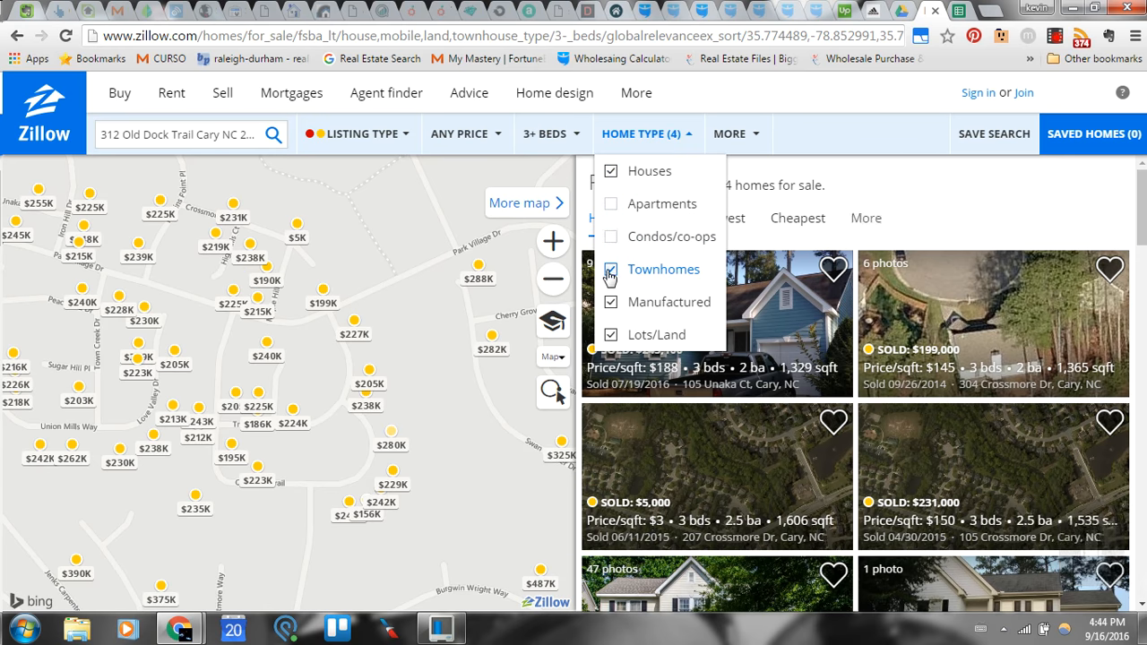
left_click(610, 269)
left_click(611, 304)
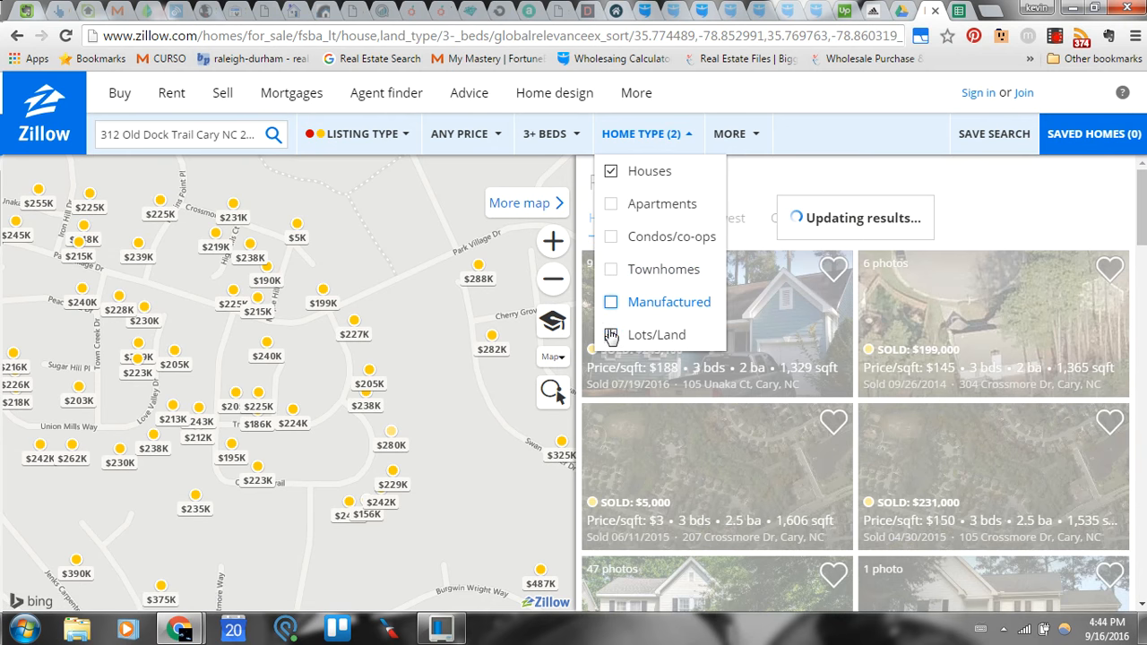
left_click(611, 335)
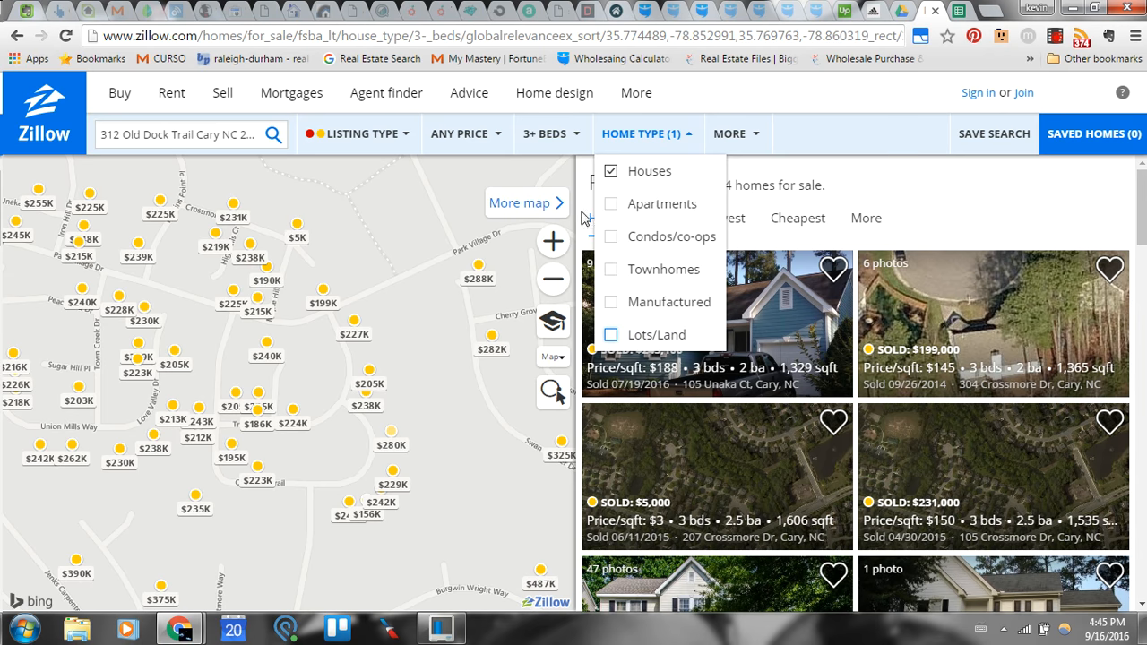
Set the bathrooms filter to 2+ in the additional search criteria
left_click(745, 137)
left_click(742, 135)
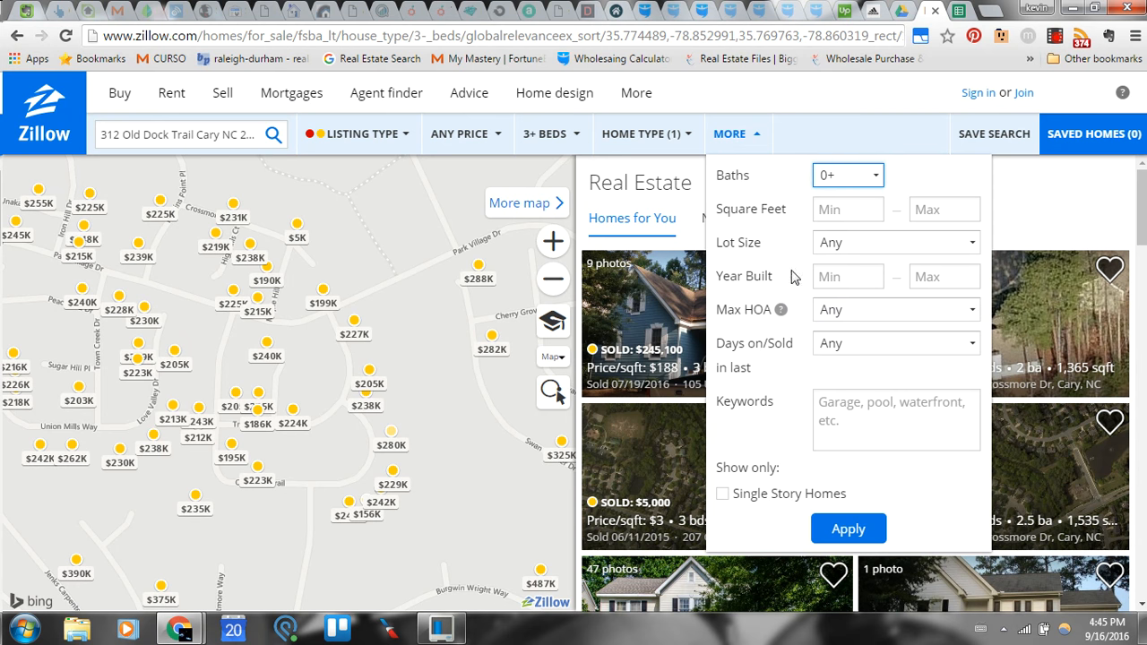
left_click(845, 177)
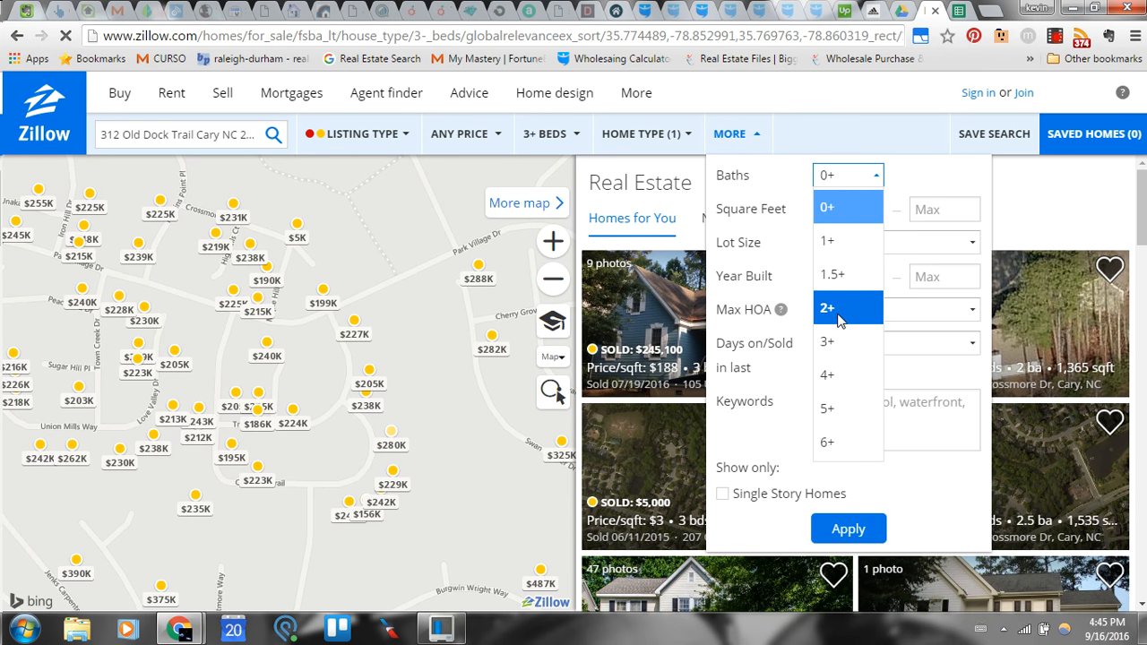
left_click(839, 320)
Set the square footage range from 1,400 to 2,200
left_click(847, 209)
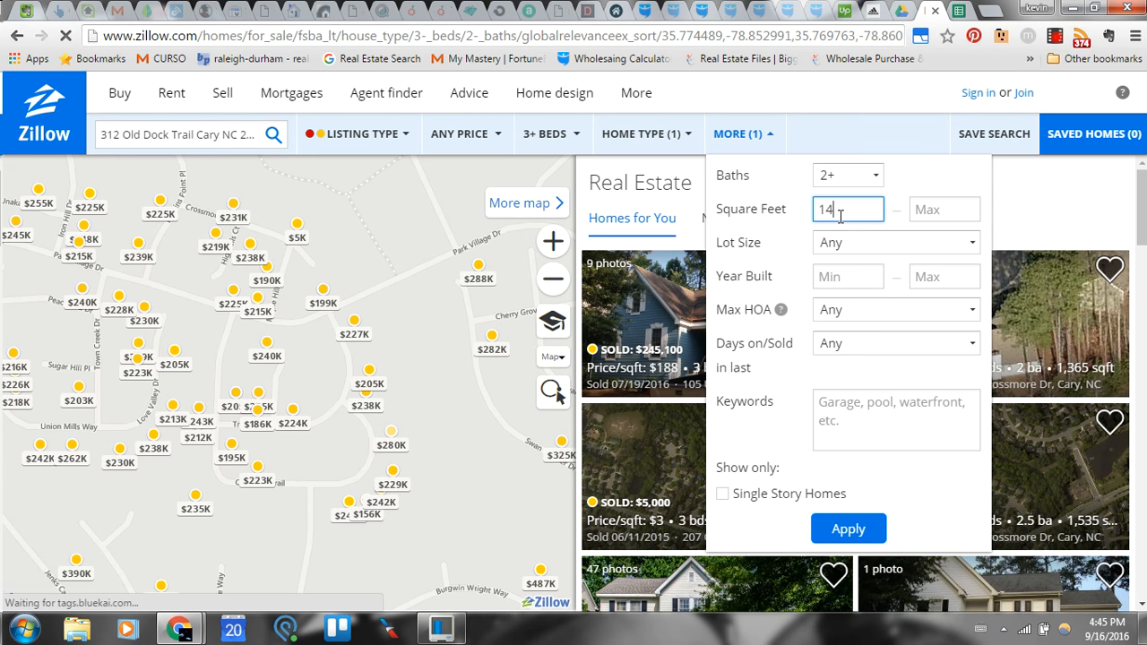
type("00")
left_click(948, 215)
type("2200")
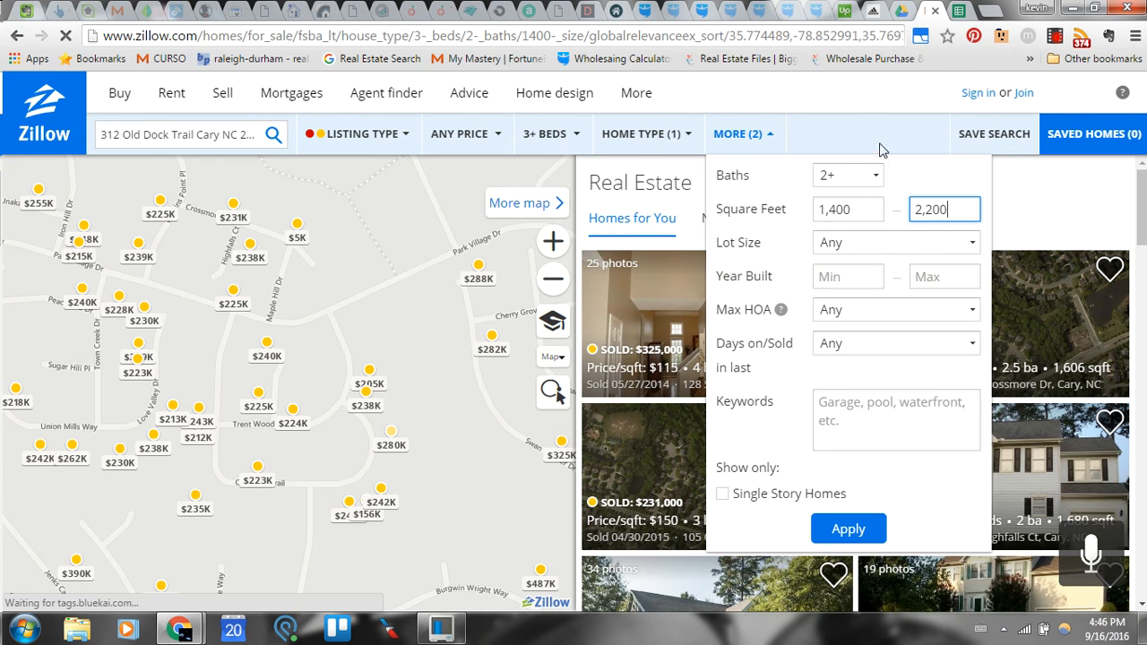
left_click(837, 207)
left_click(929, 209)
left_click(852, 208)
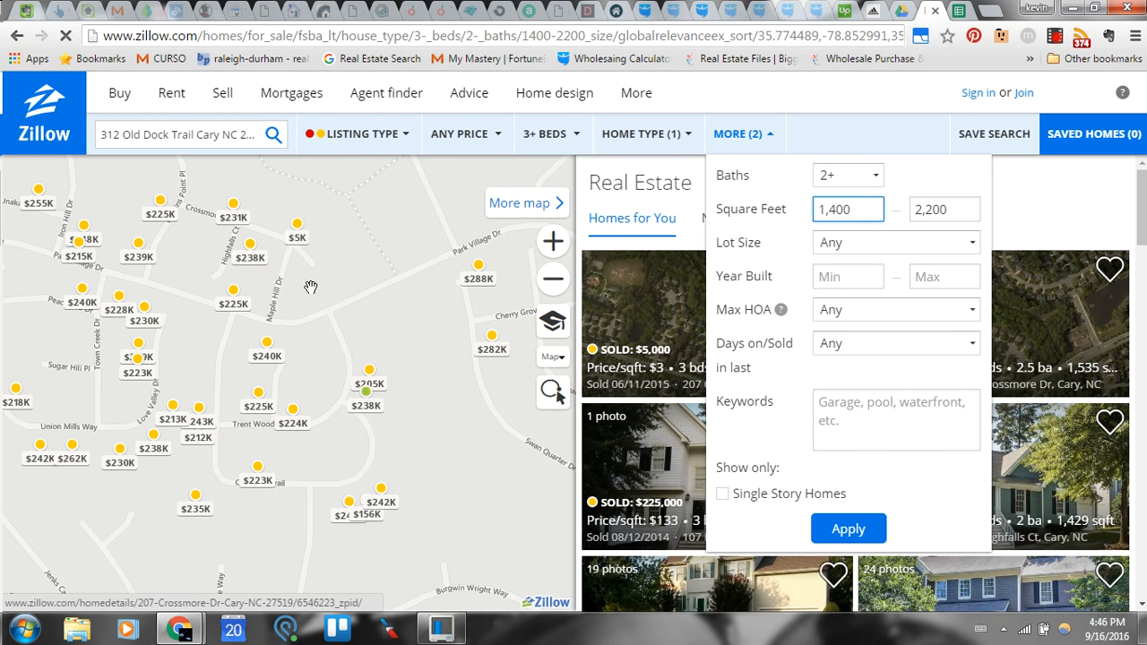
left_click(827, 209)
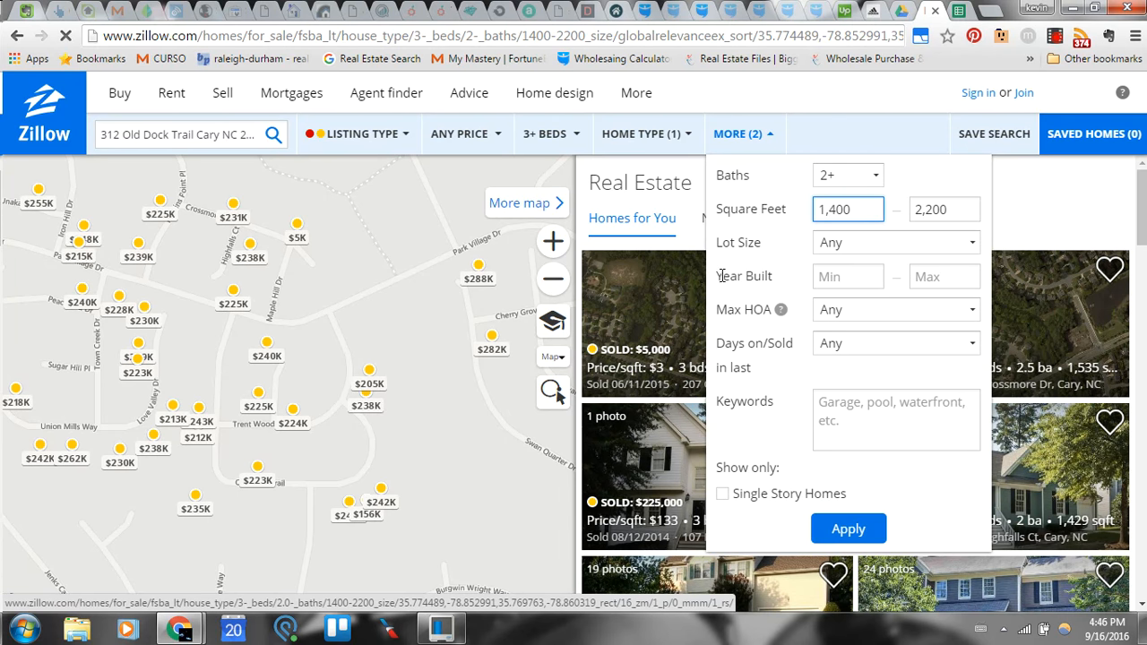
Set the year-built range from 1993 to 2001
left_click(836, 269)
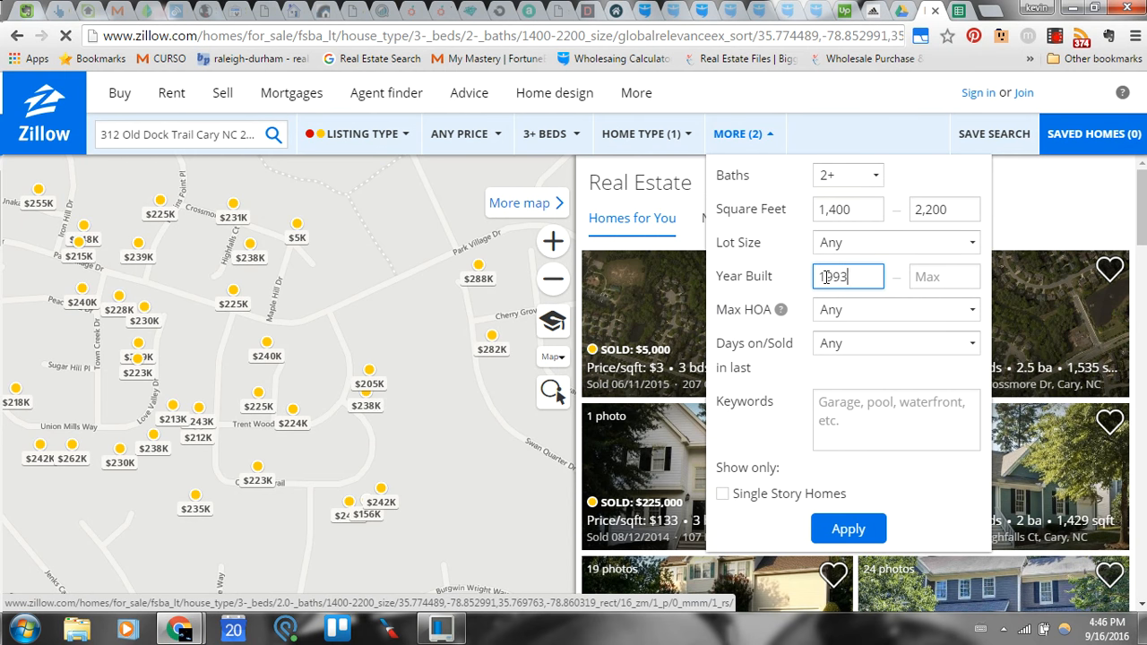
left_click(938, 271)
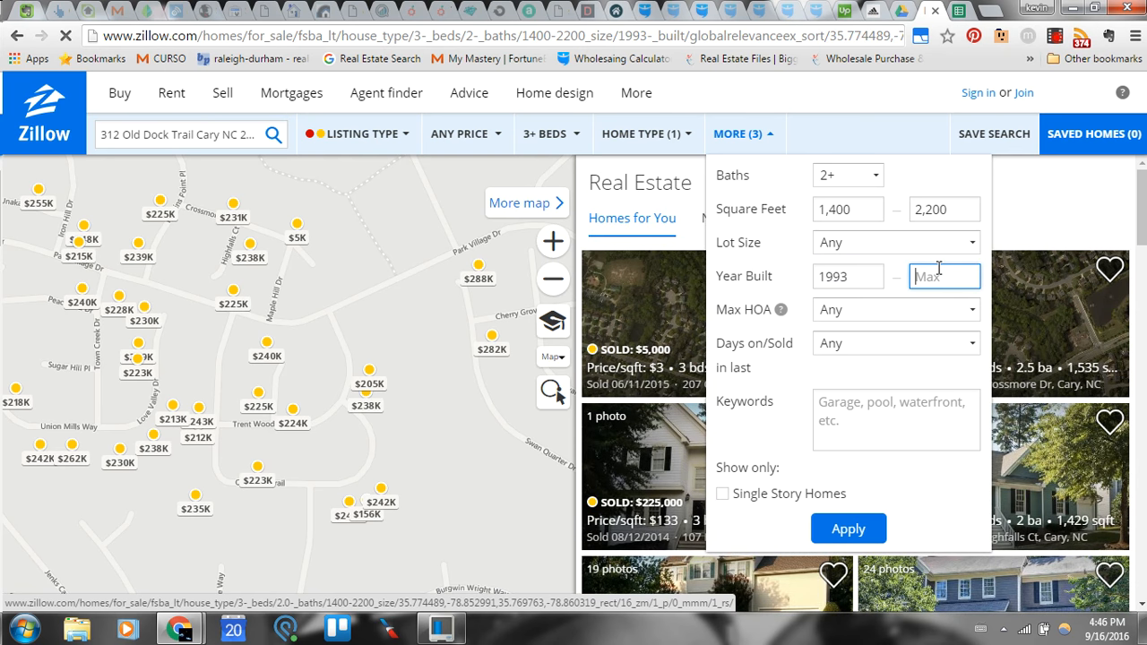
type("2001")
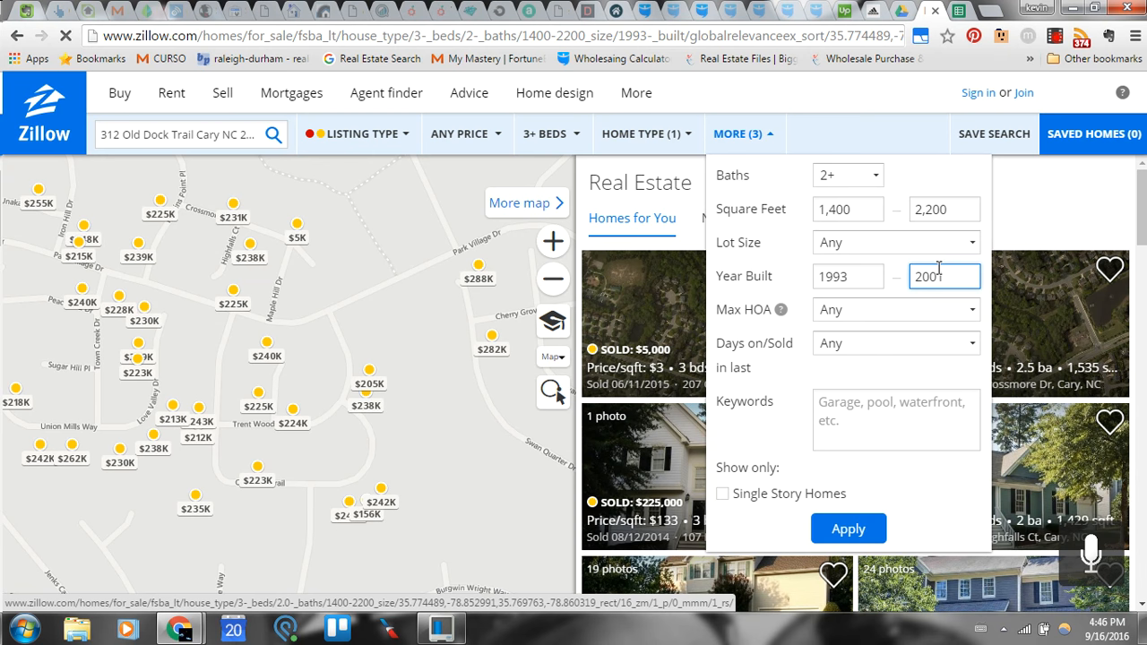
left_click(909, 380)
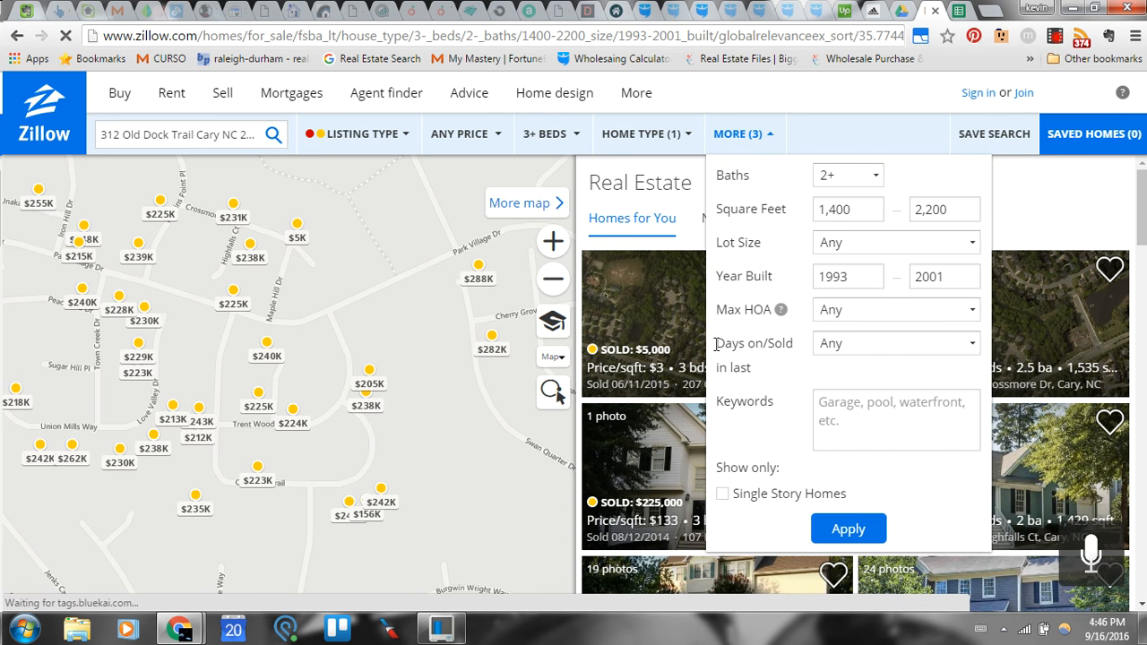
Limit the results to homes sold in the last 6 months and apply the additional filters
left_click_drag(716, 343, 751, 369)
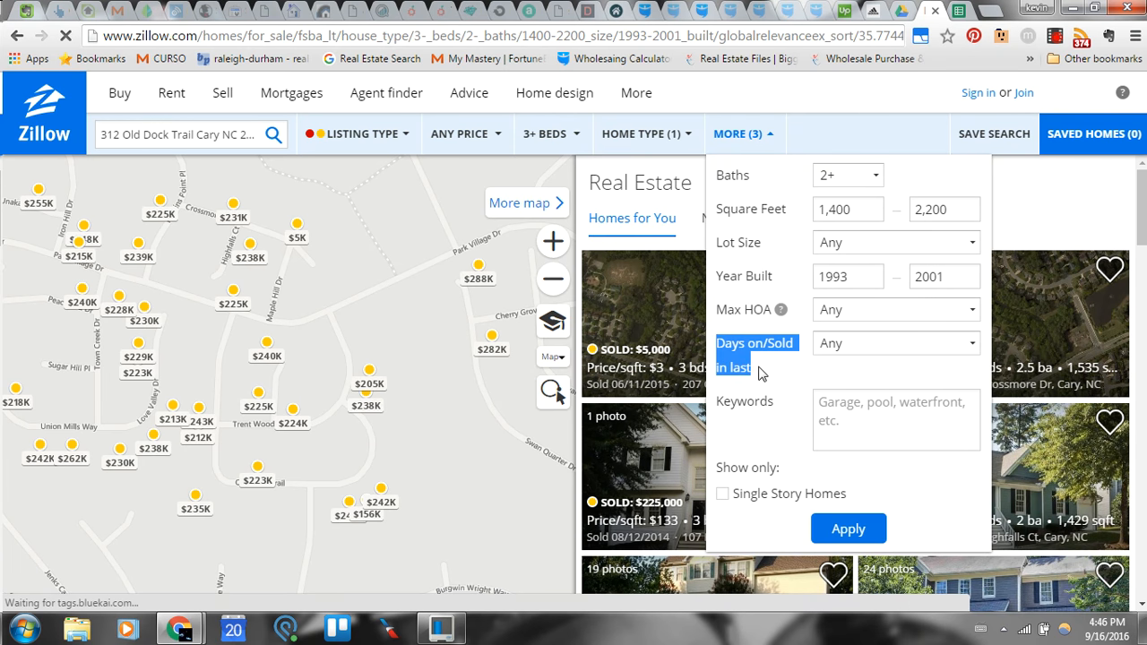
left_click(848, 348)
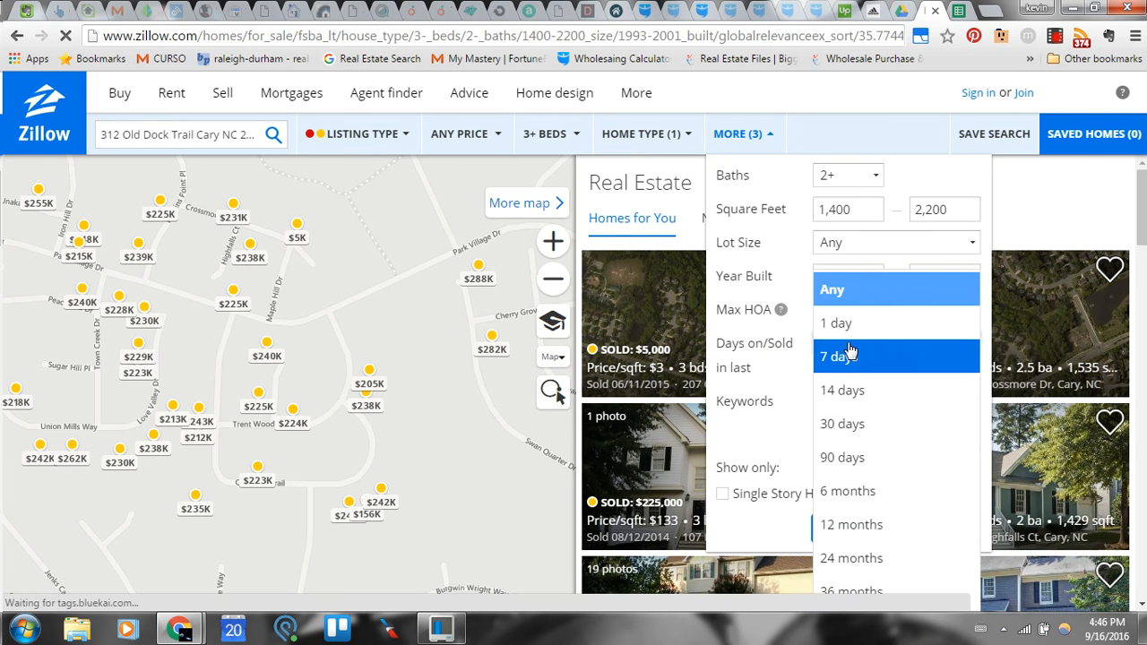
left_click(878, 492)
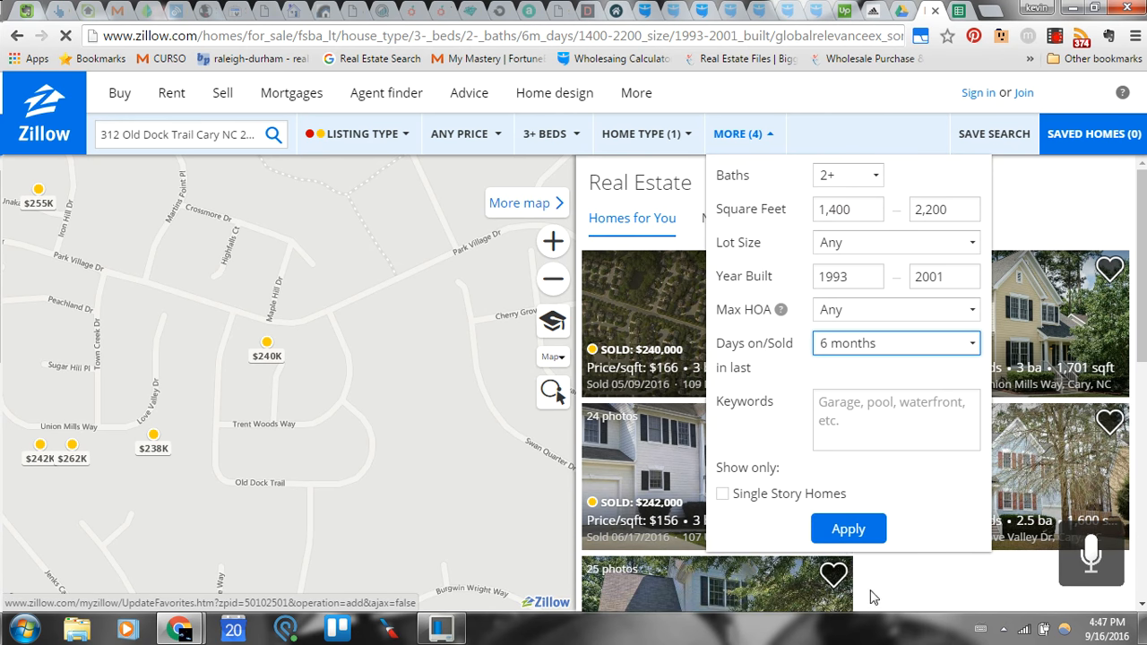
left_click(847, 529)
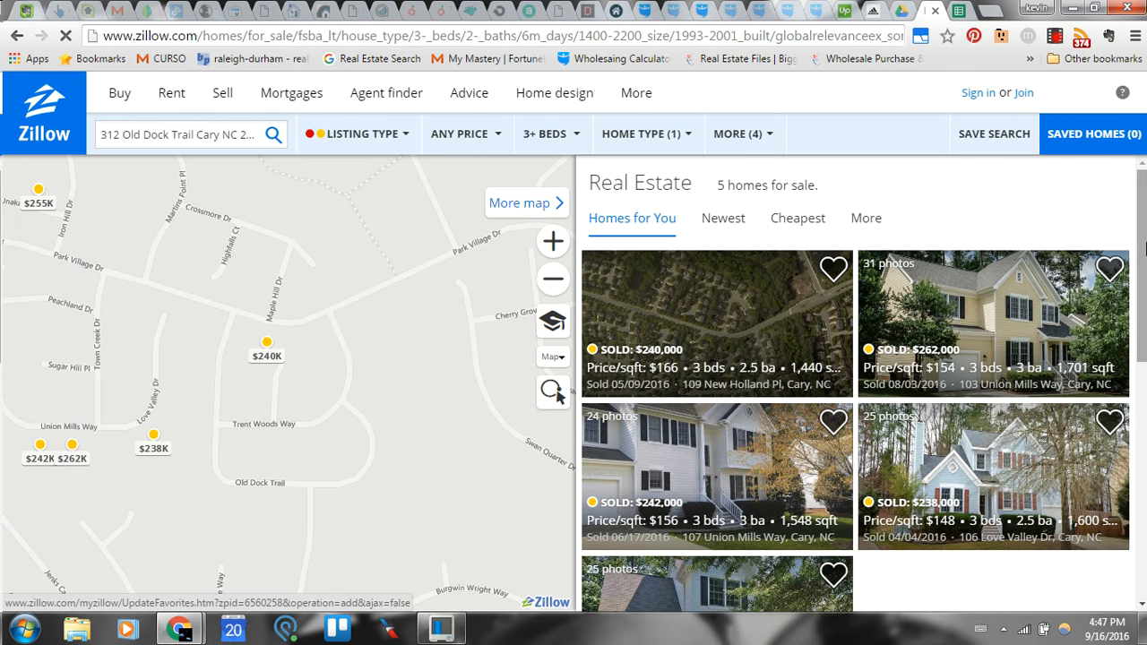
Look over the filtered sold homes, and switch to the comps spreadsheet in Google Sheets to check its Price, sqft and price/sqft headings
scroll(1143, 303, "down", 2)
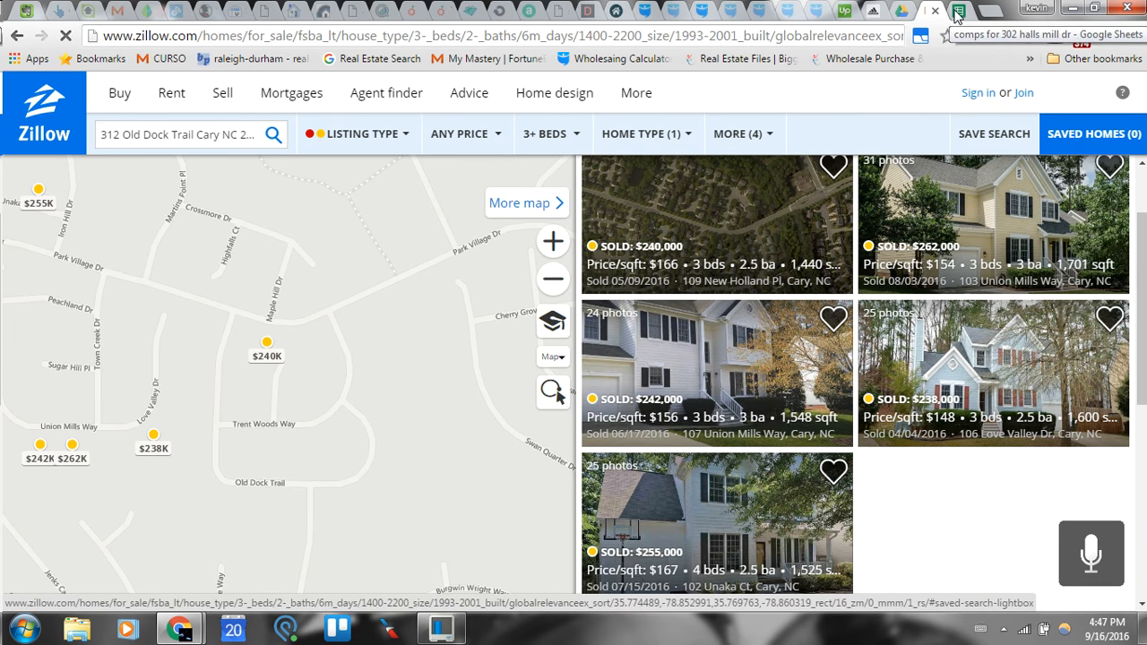
left_click(957, 13)
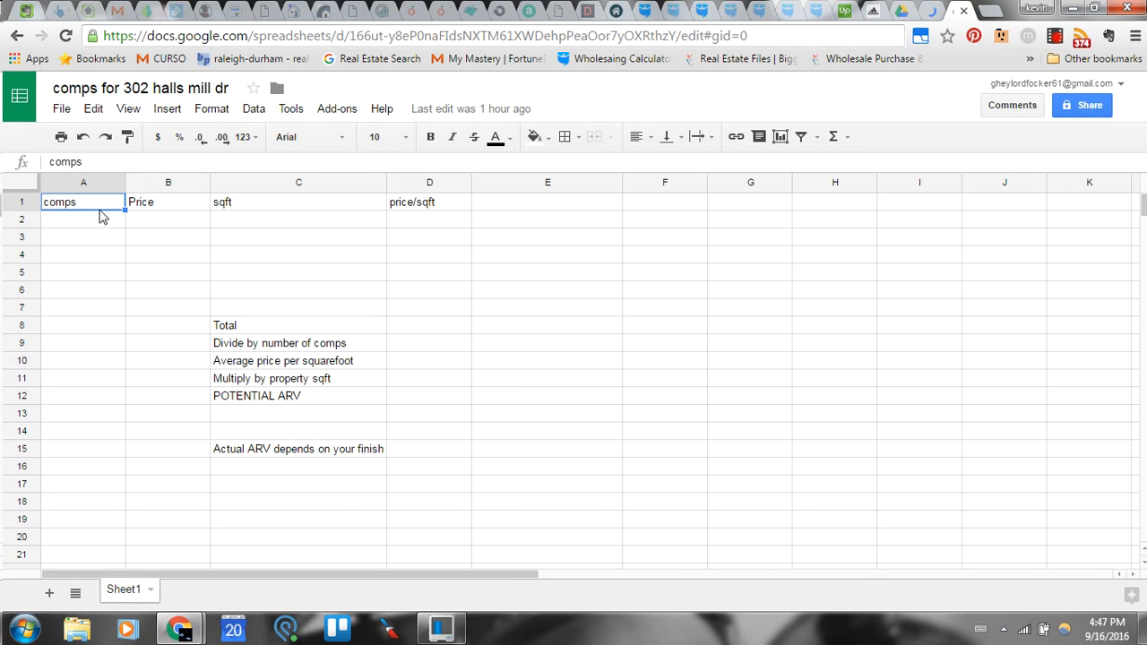
left_click(152, 208)
left_click(231, 208)
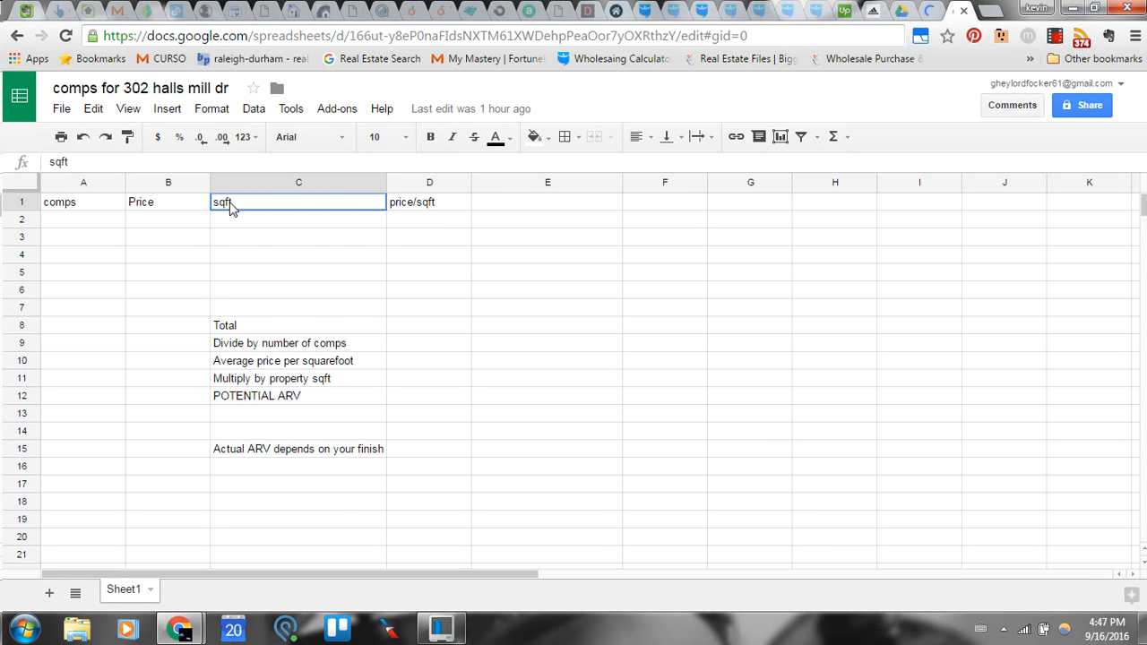
left_click(413, 212)
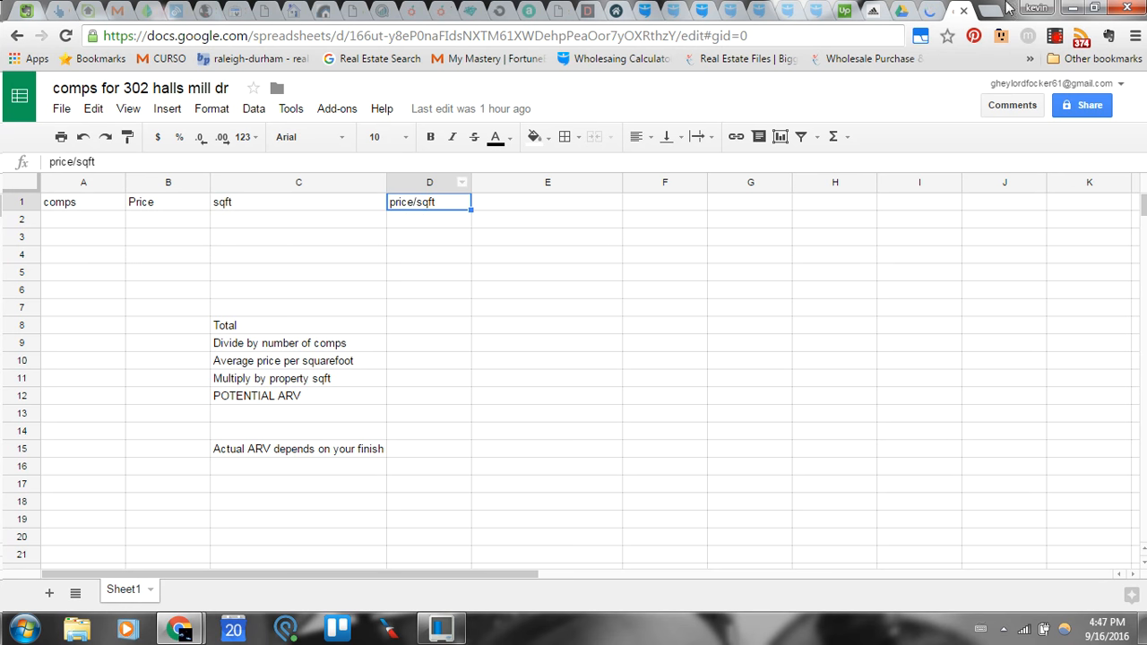
Look up the price per square foot of the $240,000 sold home on Zillow and enter 166 in cell D2 of the comps spreadsheet
left_click(925, 12)
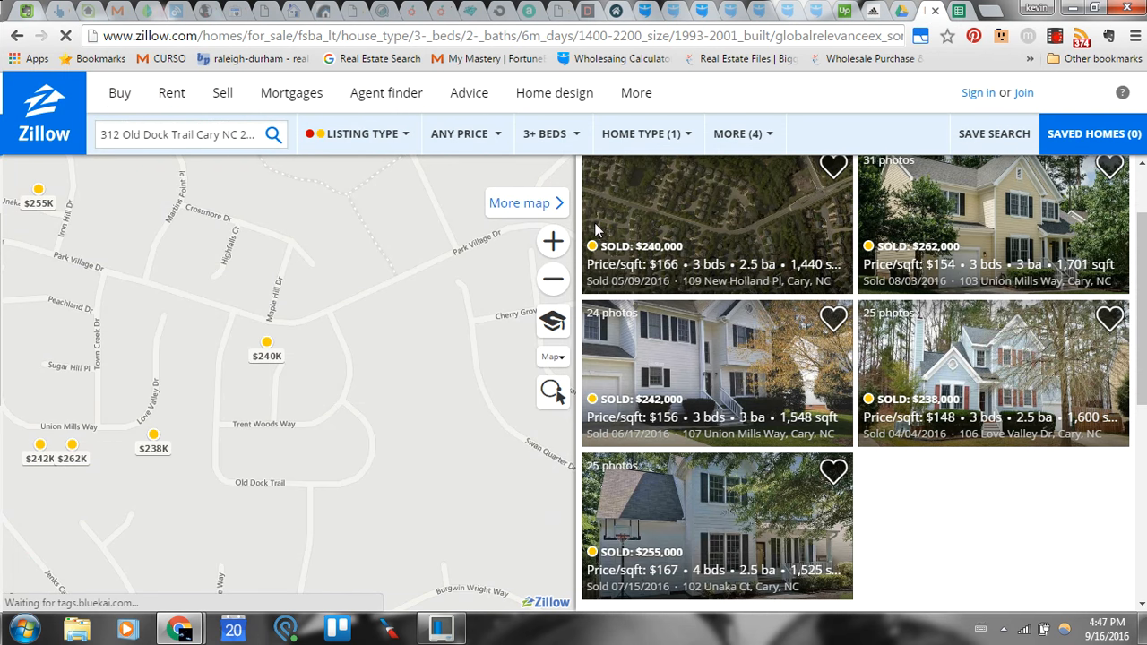
left_click(956, 11)
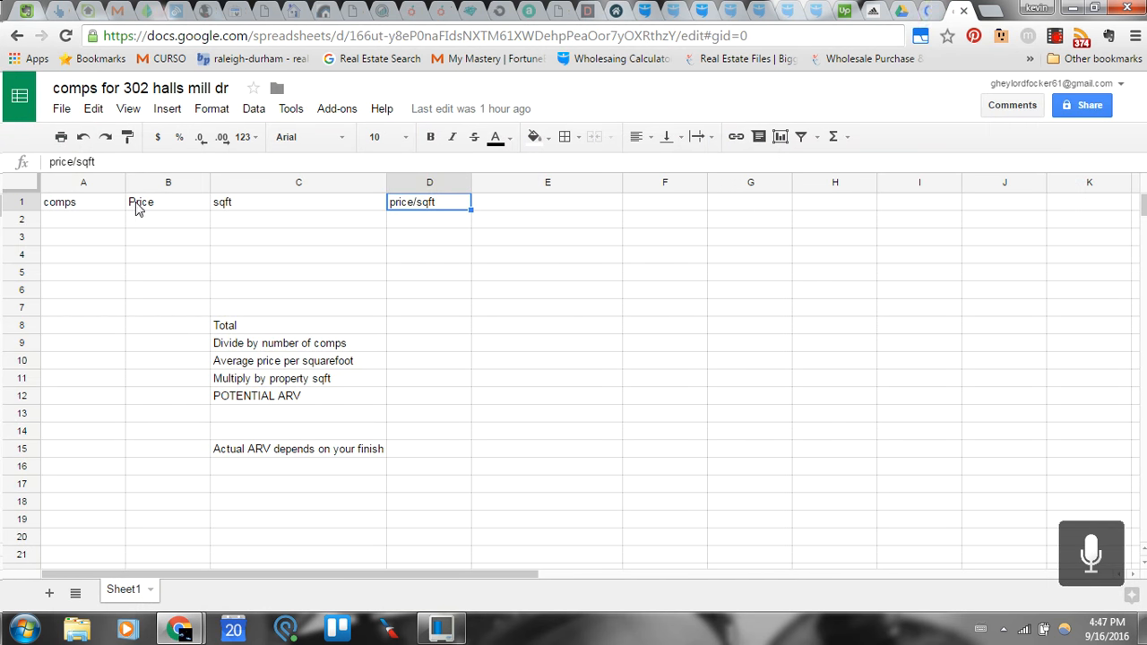
left_click(929, 11)
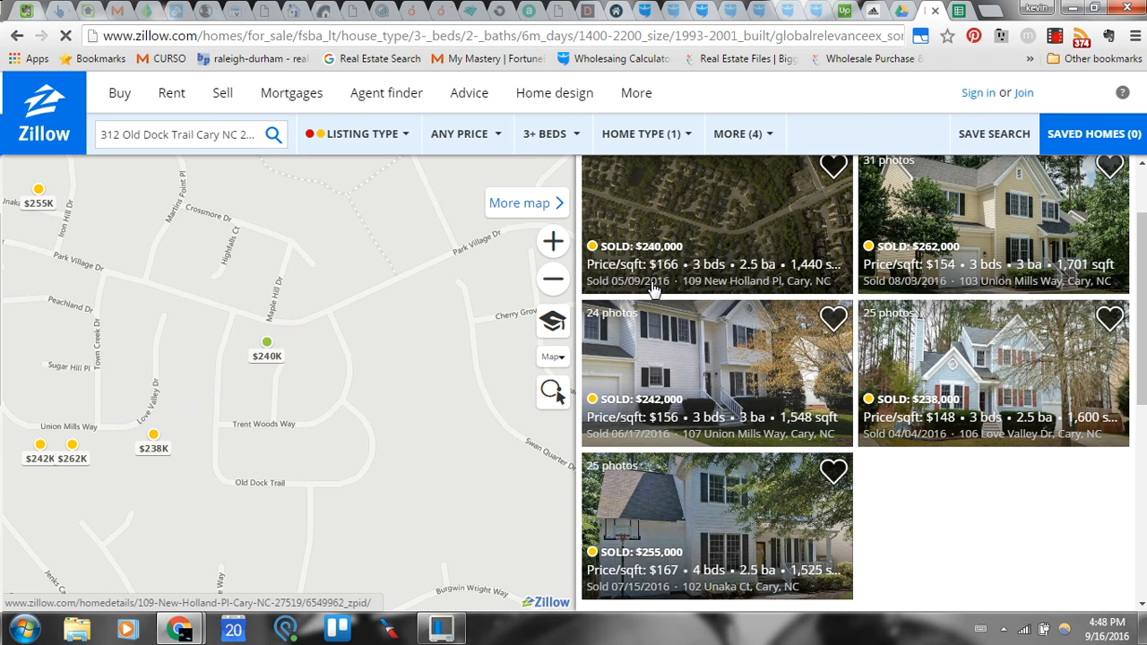
left_click(960, 14)
left_click(422, 220)
type("166")
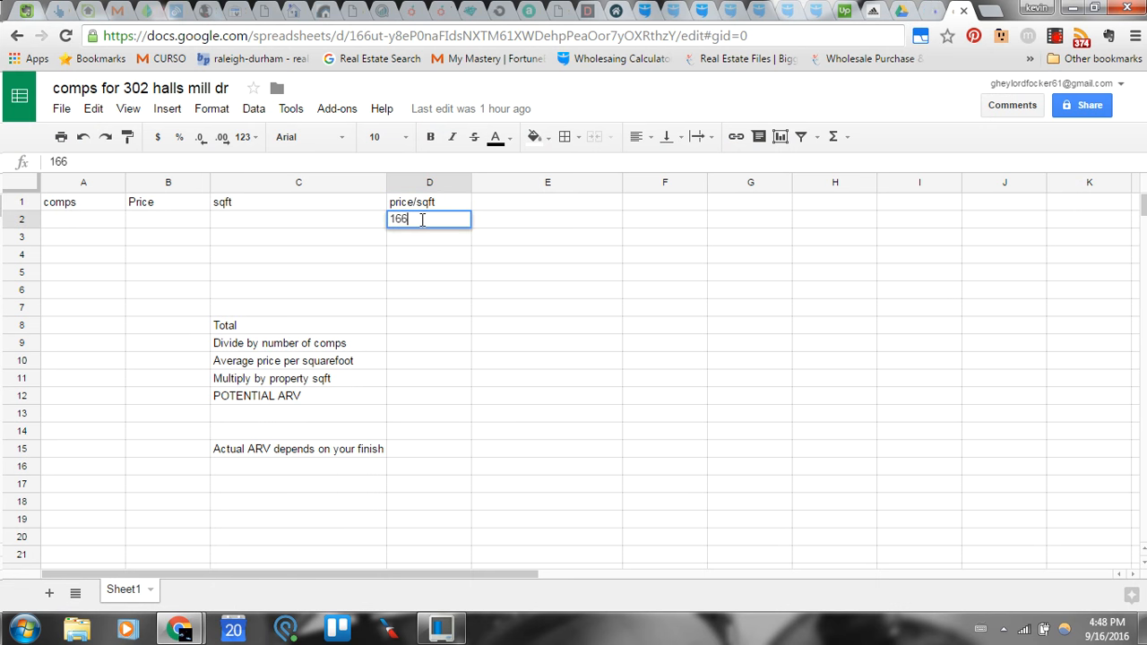
Check the $262,000 sold home on Zillow and enter its price per square foot, 154, in cell D3 of the spreadsheet
left_click(930, 10)
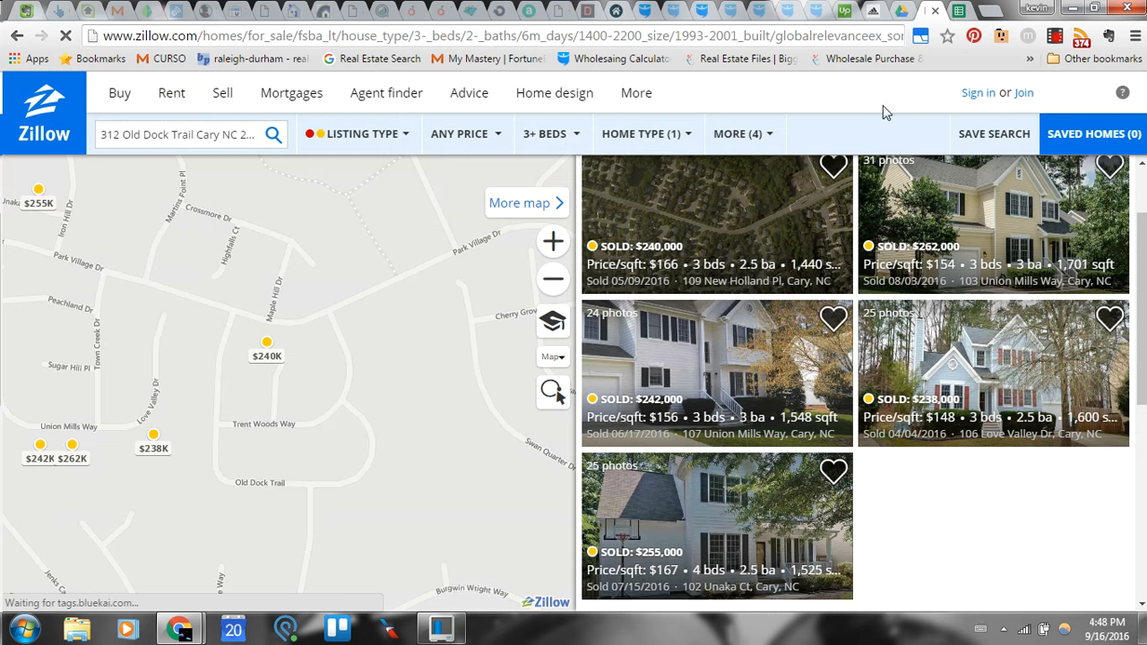
left_click(956, 10)
type("66")
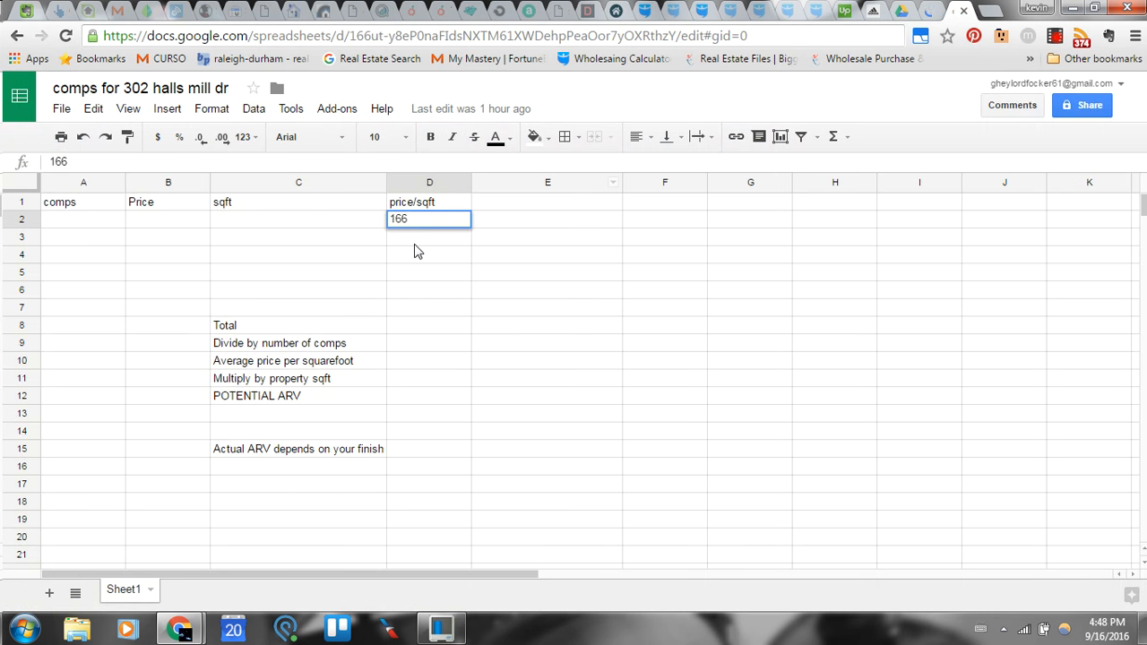
left_click(417, 240)
type("154")
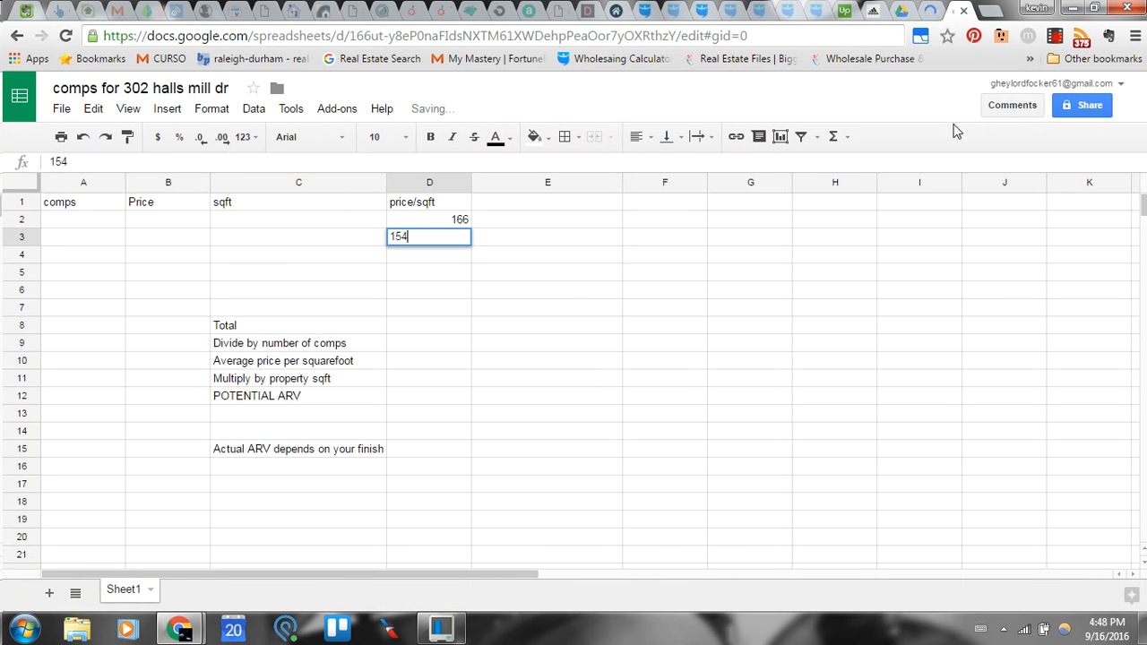
Check the $242,000 sold home on Zillow and enter its price per square foot, 156, in cell D4 of the spreadsheet
left_click(930, 11)
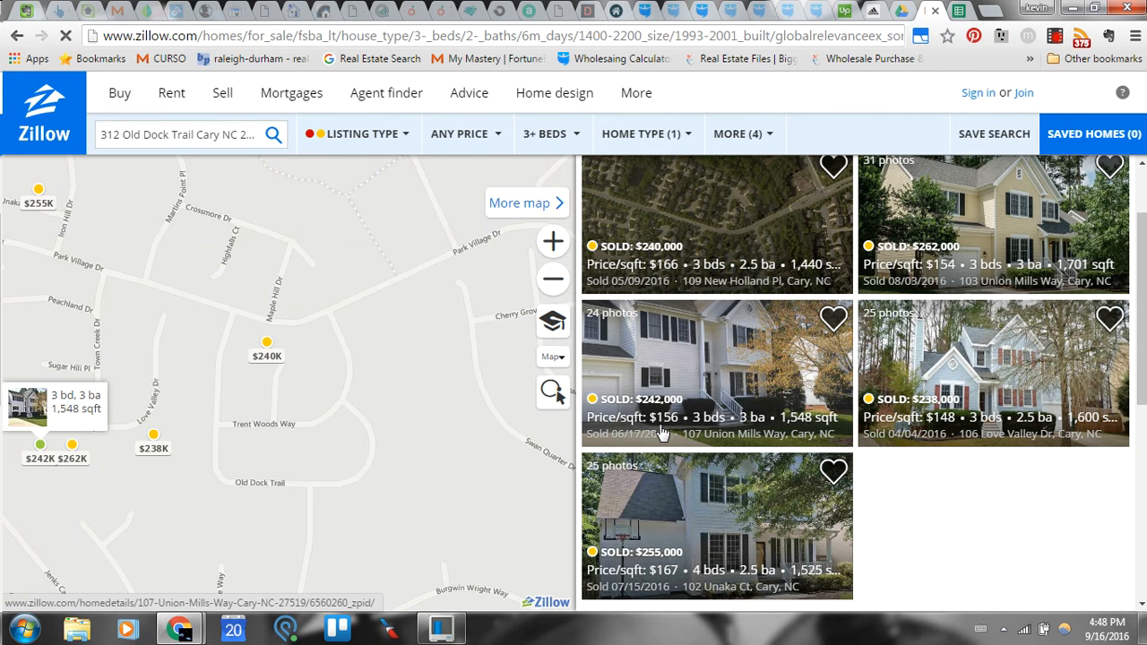
left_click(954, 11)
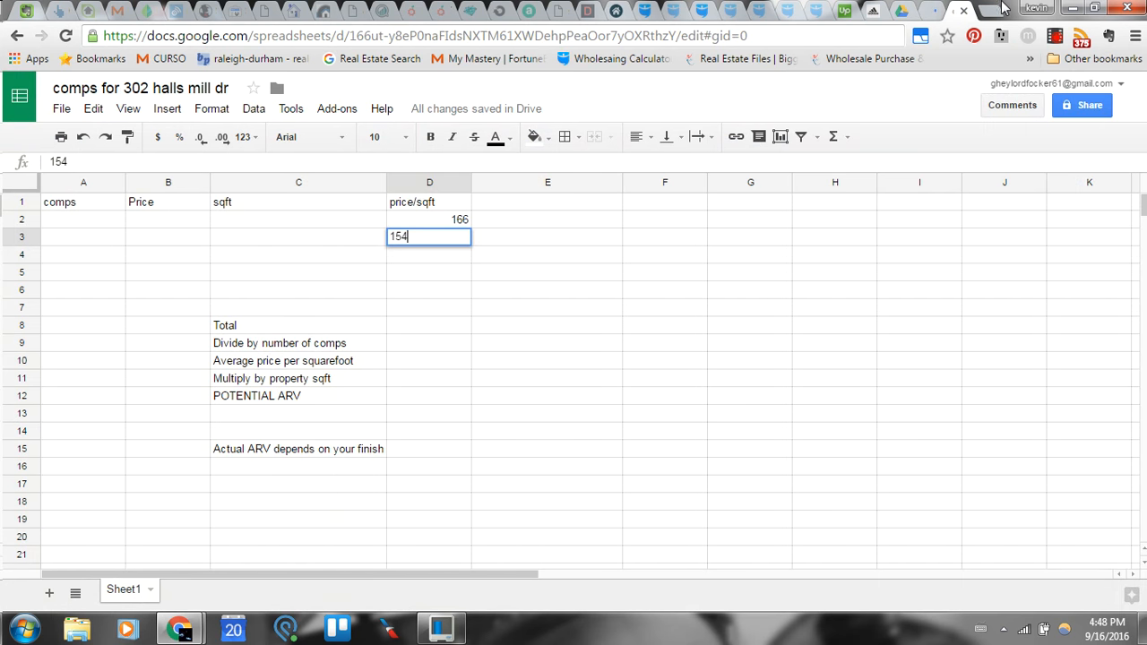
left_click(939, 13)
left_click(955, 13)
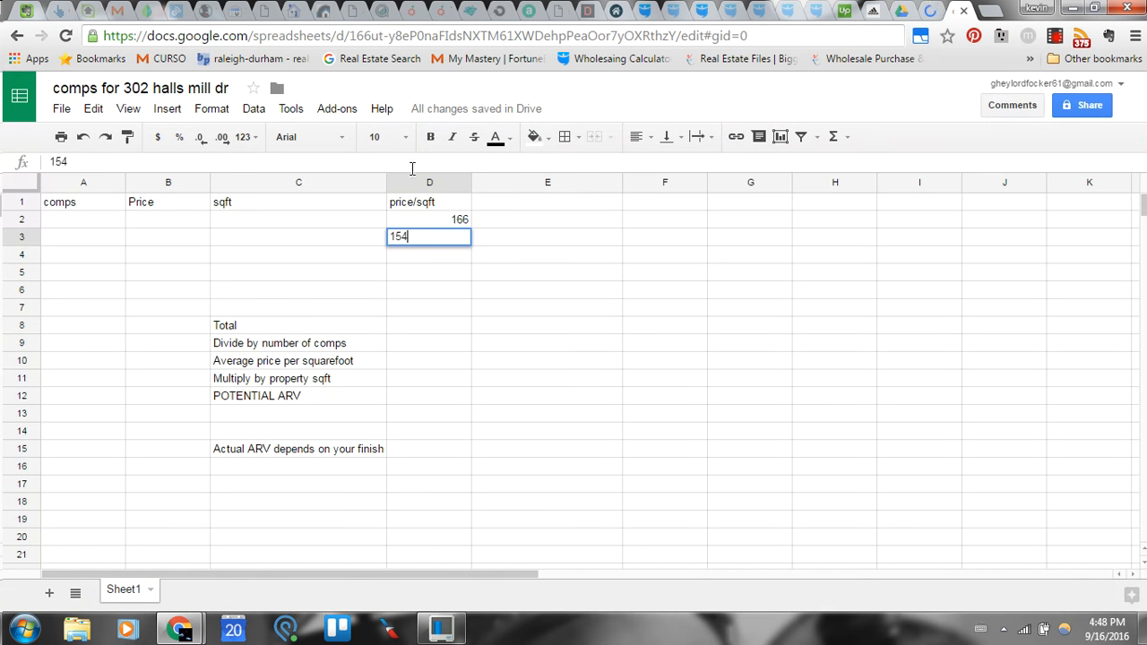
left_click(428, 255)
type("156")
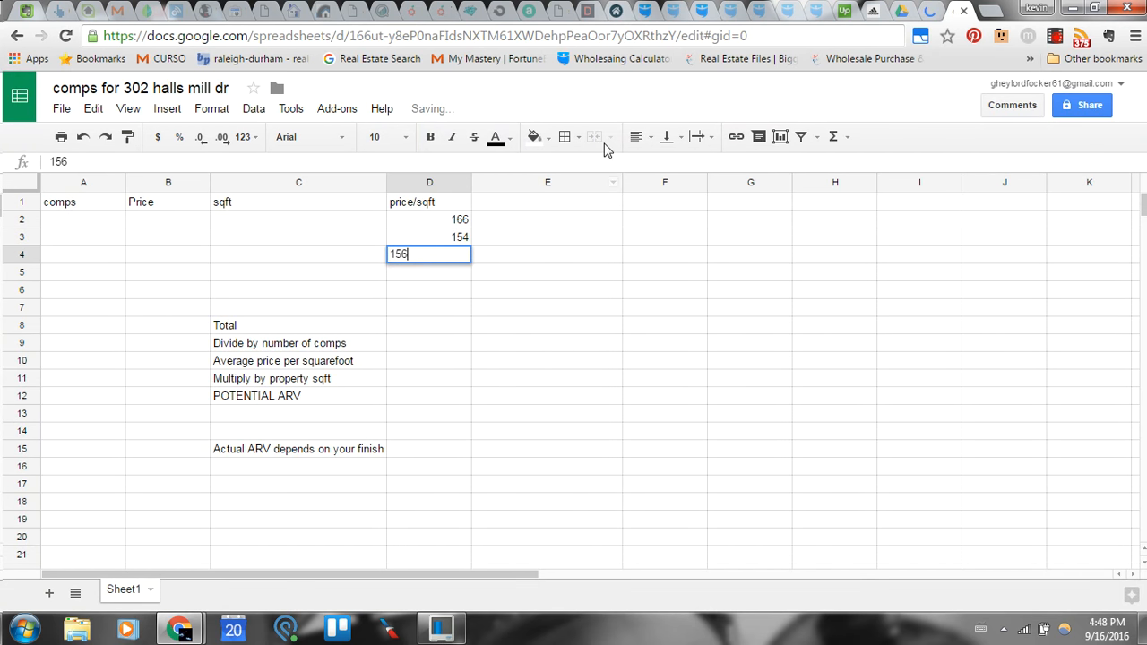
Check the $238,000 sold home on Zillow and enter its price per square foot, 148, in cell D5 of the spreadsheet
left_click(940, 13)
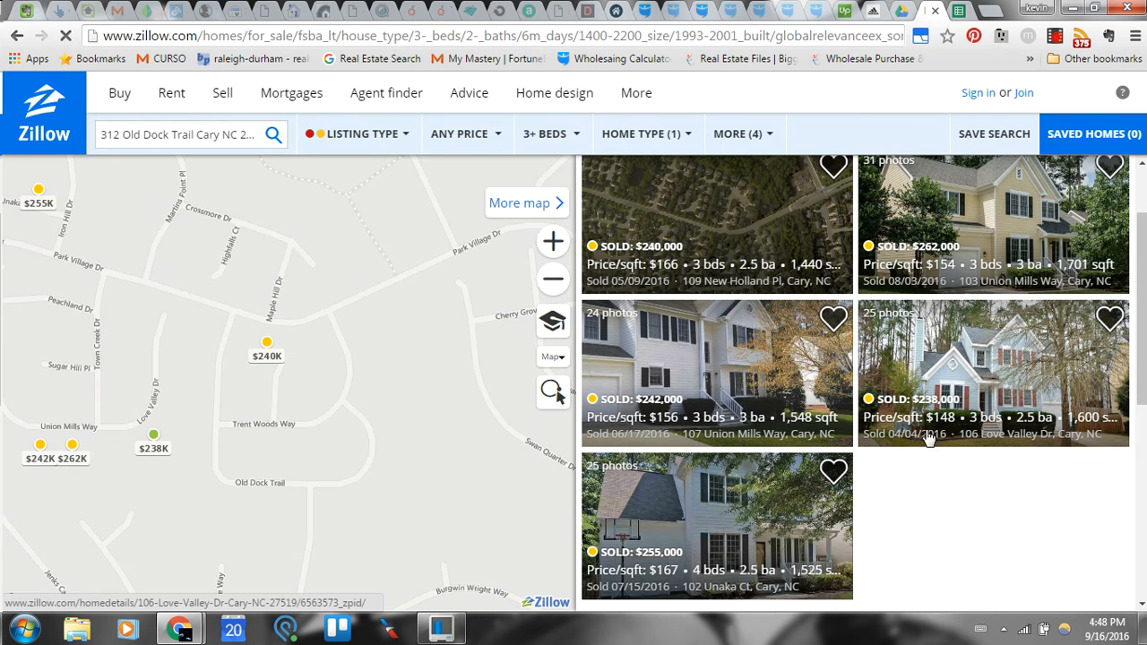
left_click(952, 12)
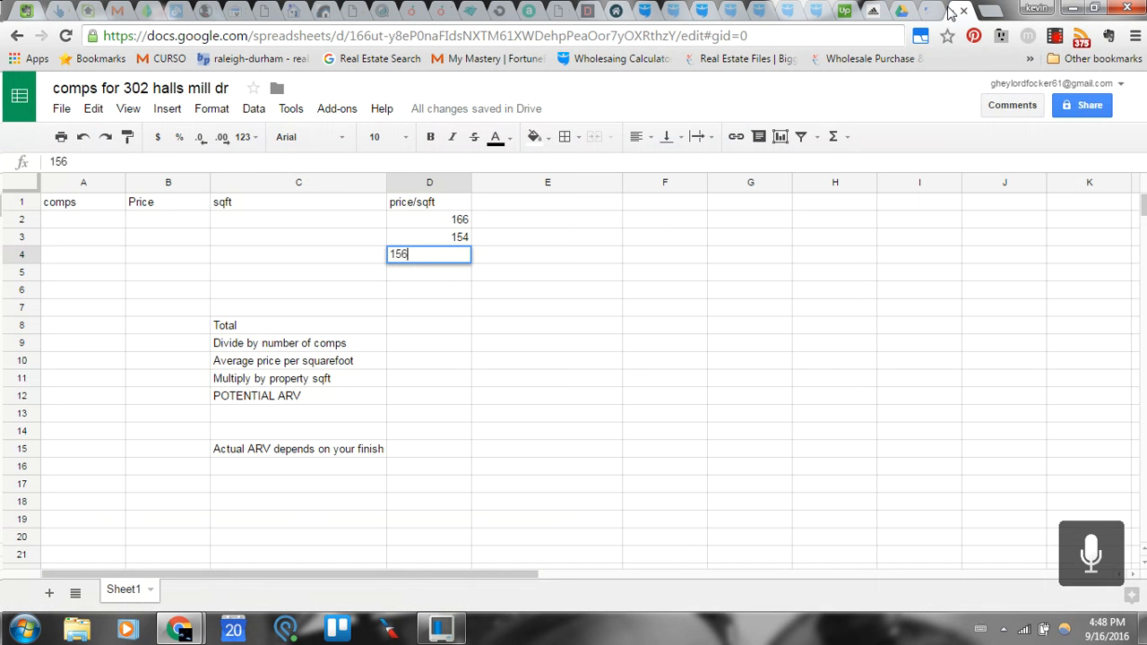
left_click(422, 272)
type("148")
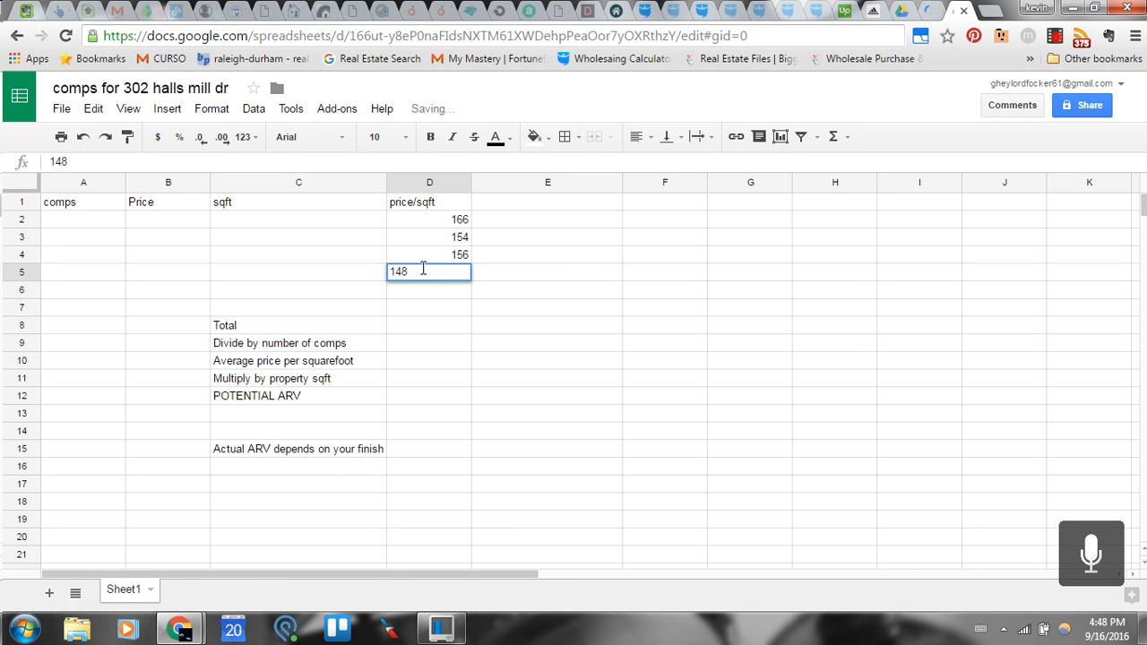
Check the $255,000 sold home on Zillow and enter its price per square foot, 167, in cell D6 of the spreadsheet
left_click(932, 11)
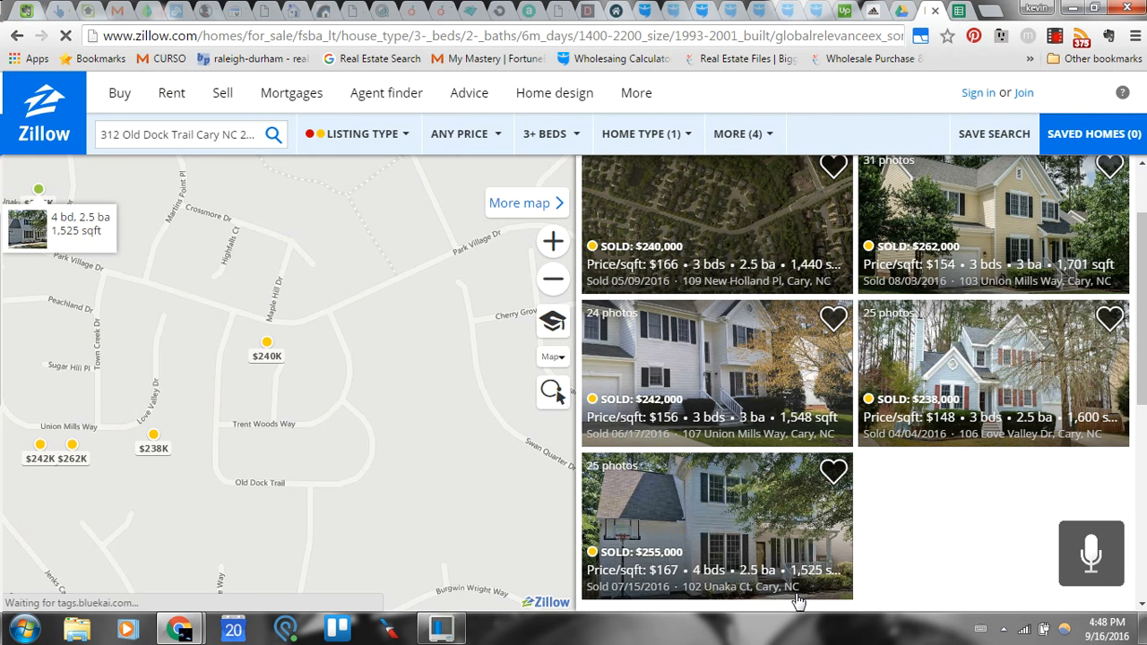
left_click(957, 11)
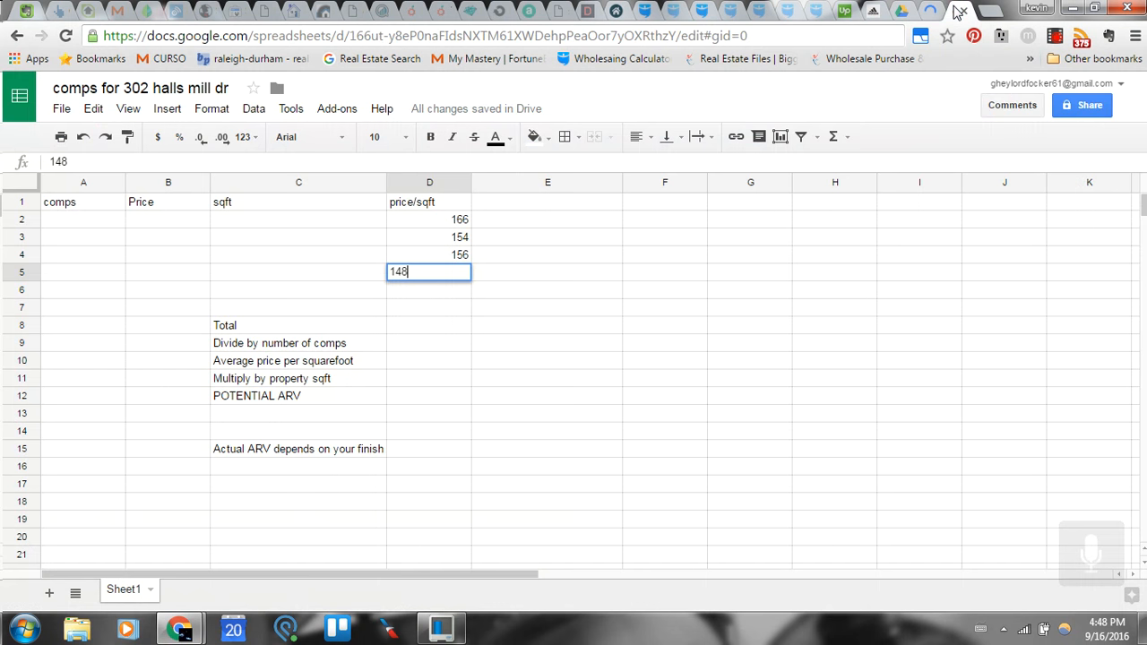
key("Return")
type("167")
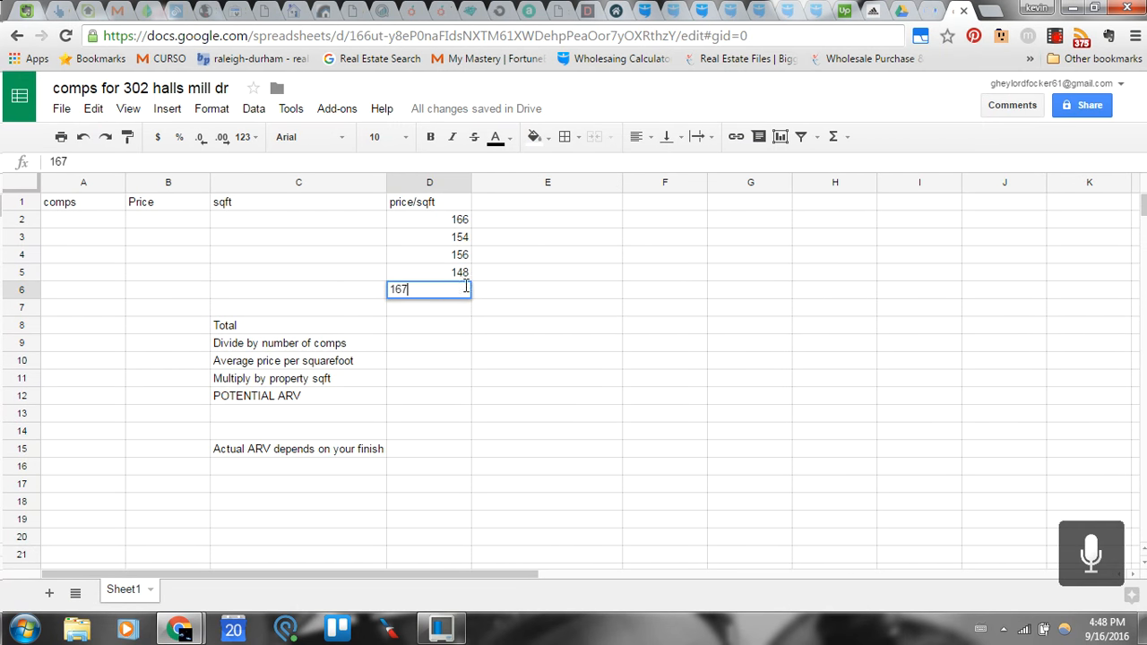
left_click(447, 312)
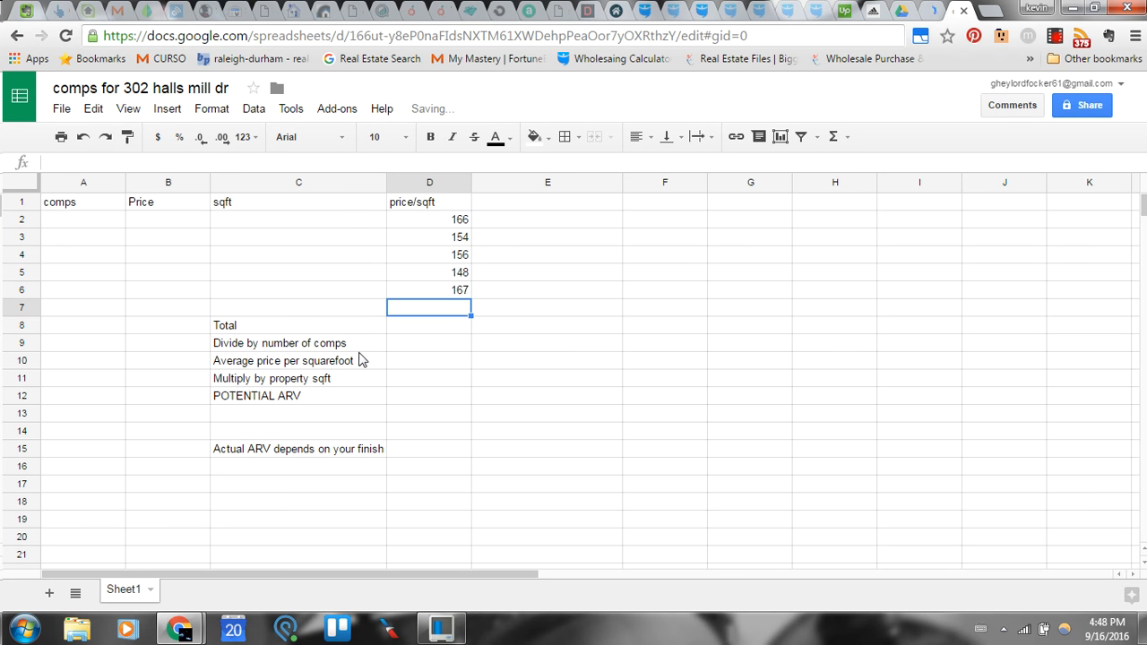
Open the Windows Calculator and add up the first three price/sqft values, 166 + 154 + 156
left_click(426, 329)
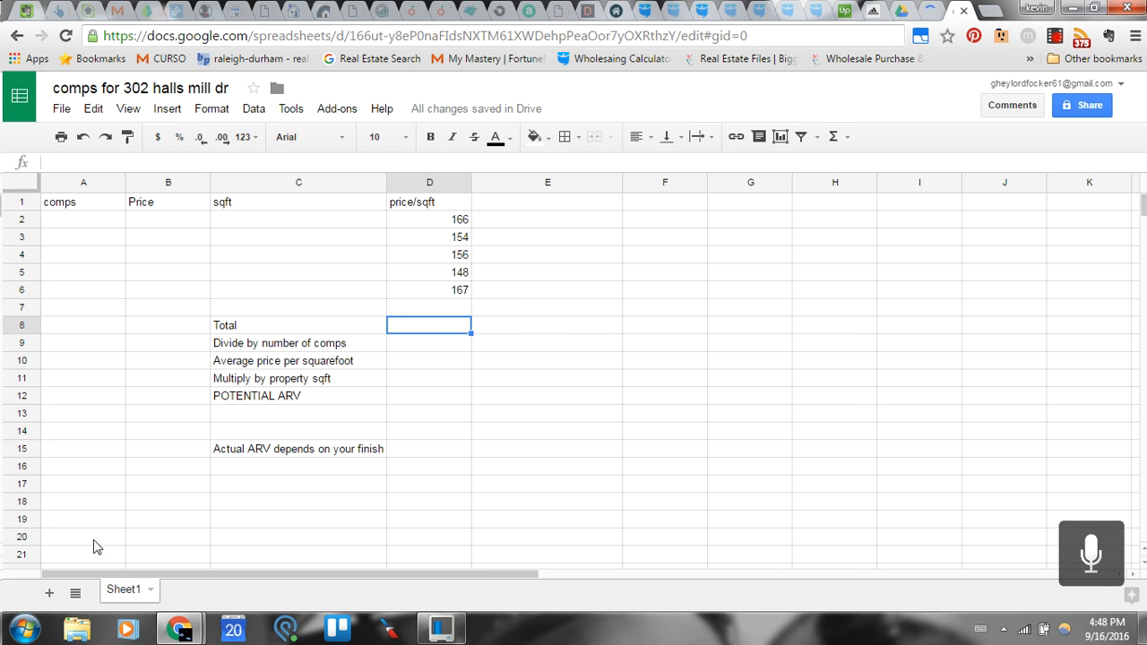
left_click(25, 629)
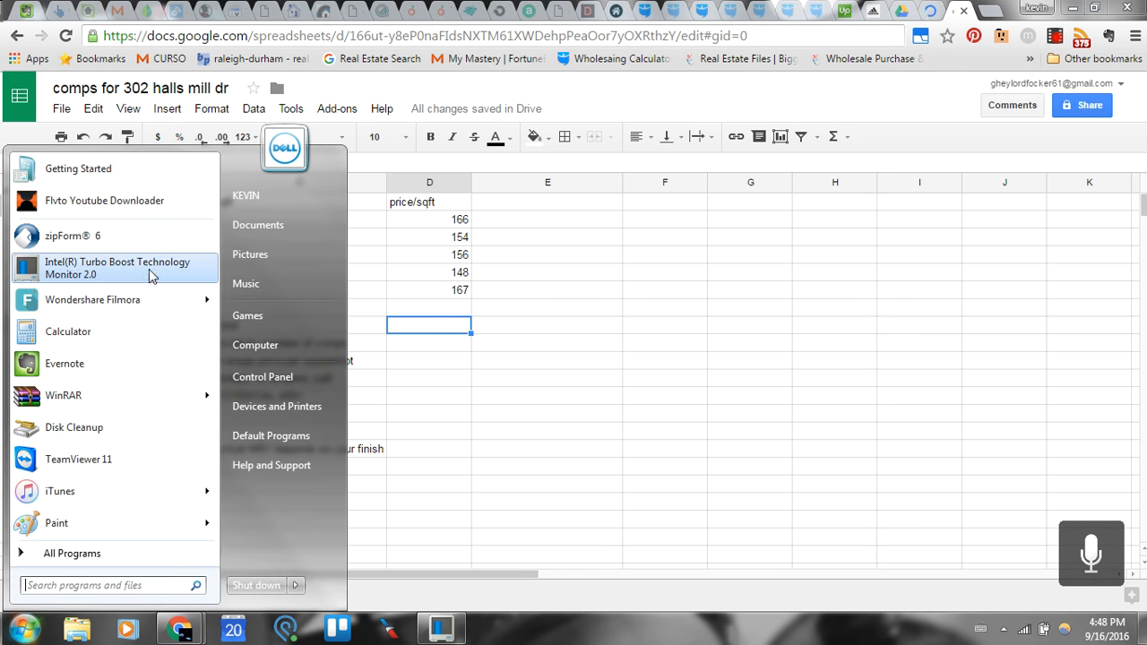
left_click(117, 330)
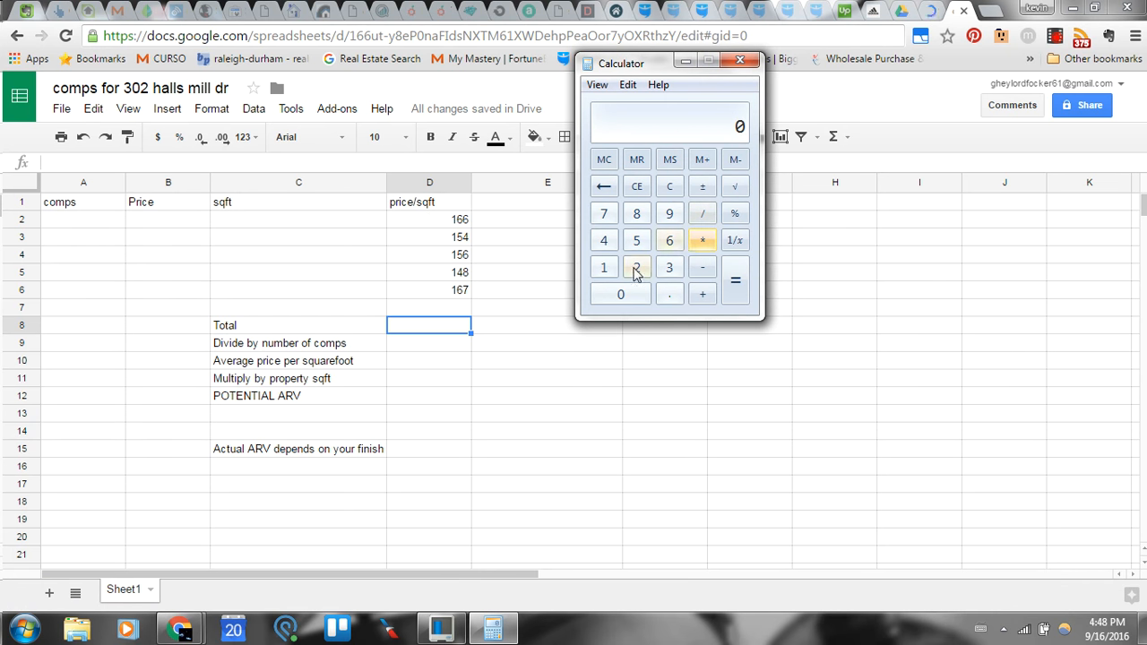
left_click(603, 268)
left_click(667, 242)
left_click(667, 241)
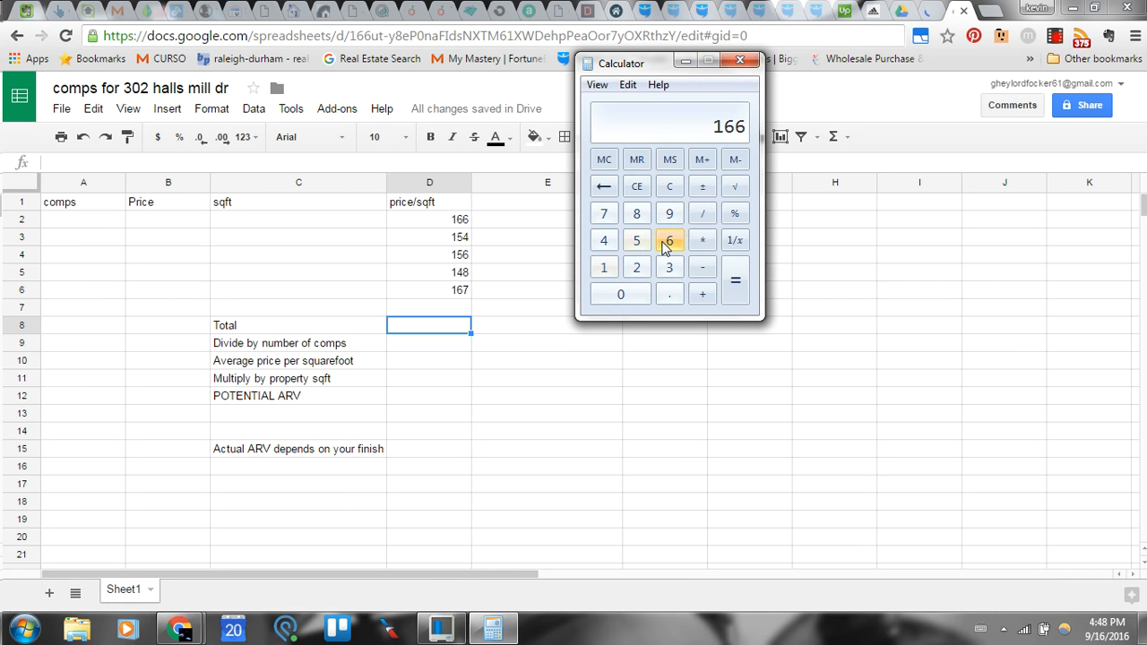
left_click(698, 298)
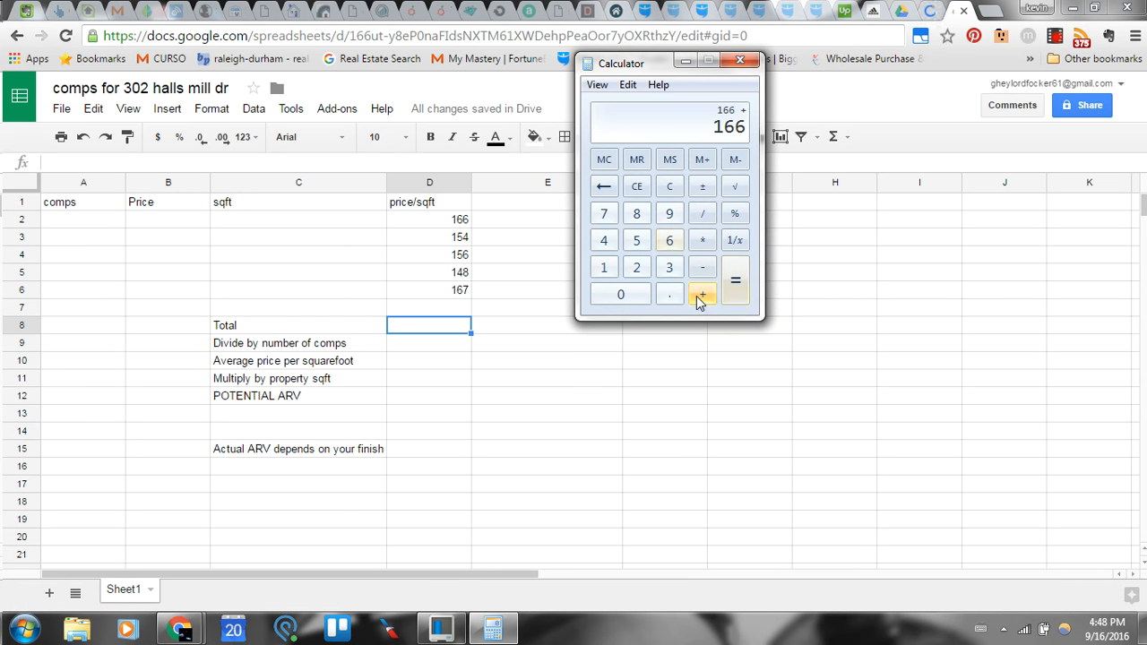
left_click(604, 269)
left_click(636, 240)
left_click(603, 240)
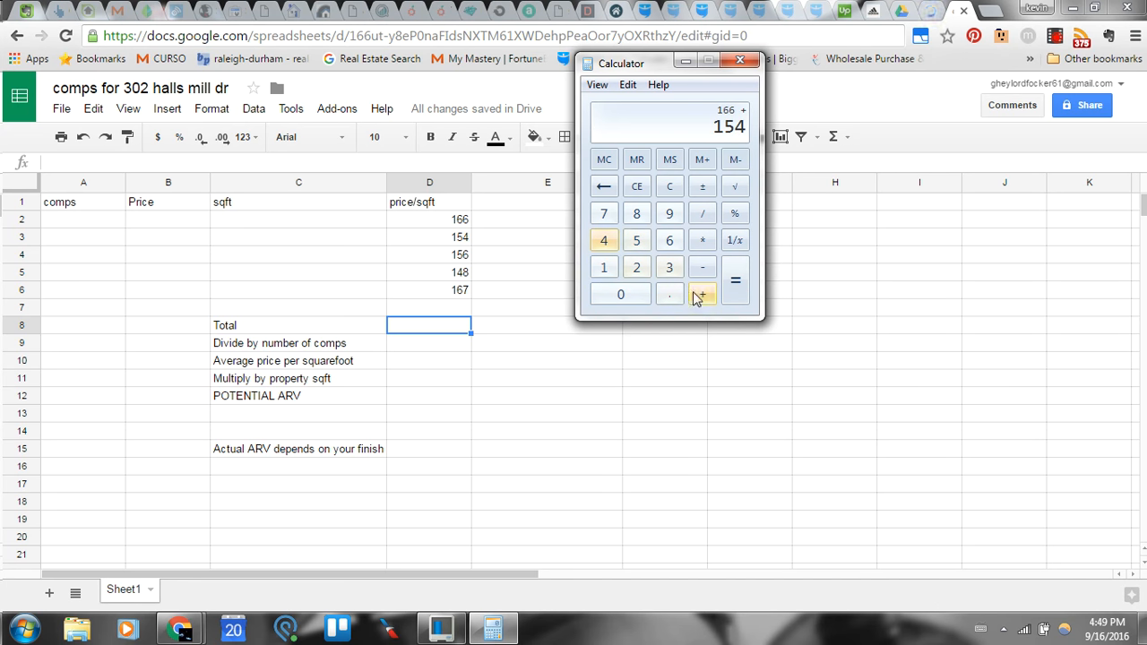
left_click(701, 297)
left_click(603, 268)
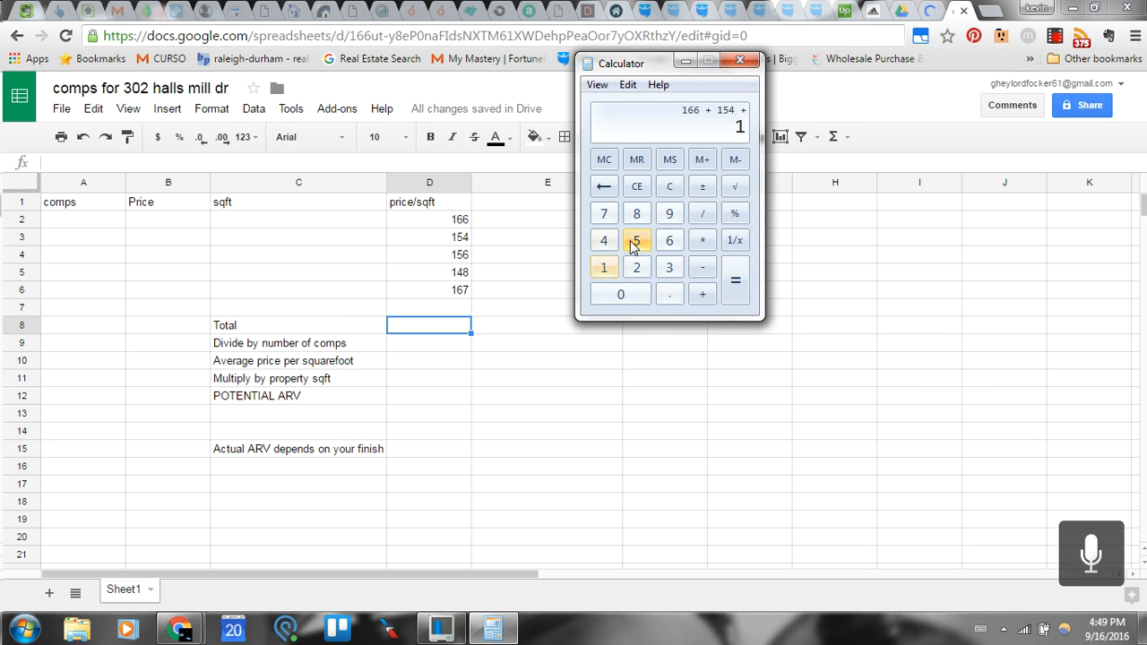
left_click(636, 241)
left_click(670, 242)
left_click(702, 297)
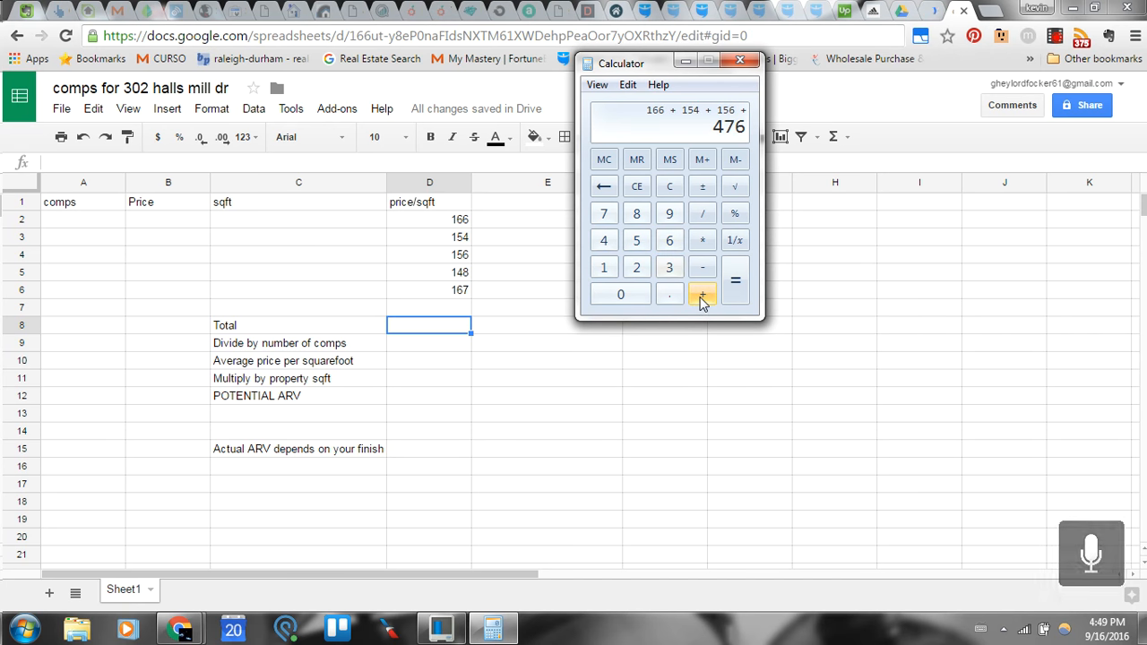
Add the remaining price/sqft values, 148 and 167, to the running sum and compute the total
left_click(606, 269)
left_click(604, 239)
left_click(638, 213)
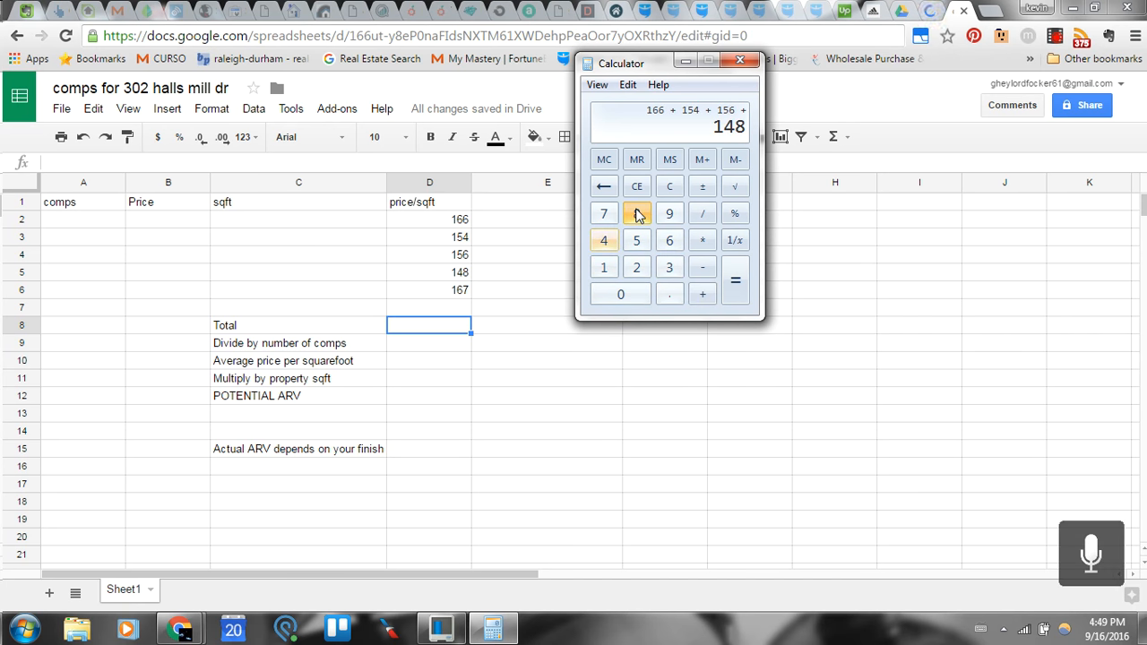
left_click(702, 295)
left_click(603, 269)
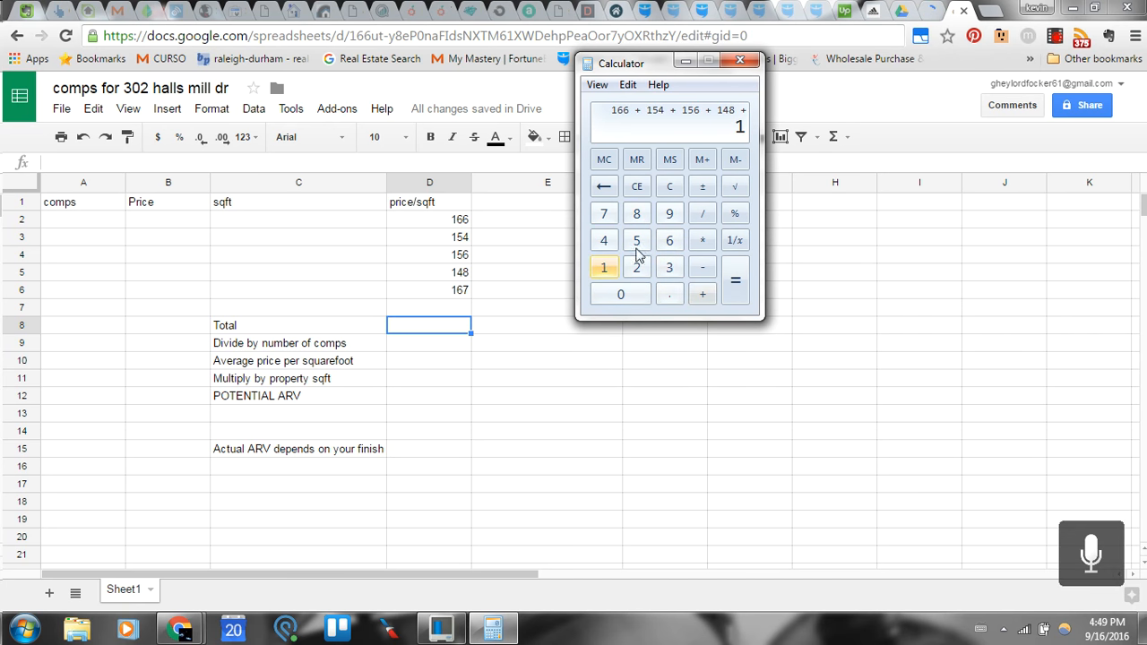
left_click(668, 242)
left_click(604, 214)
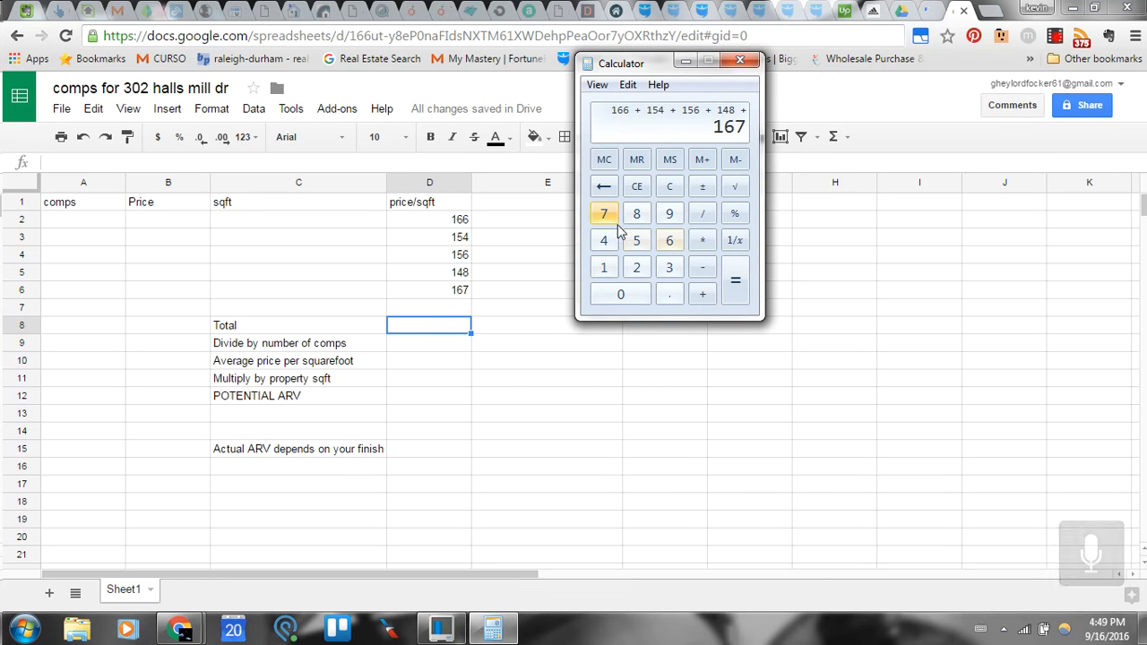
left_click(731, 283)
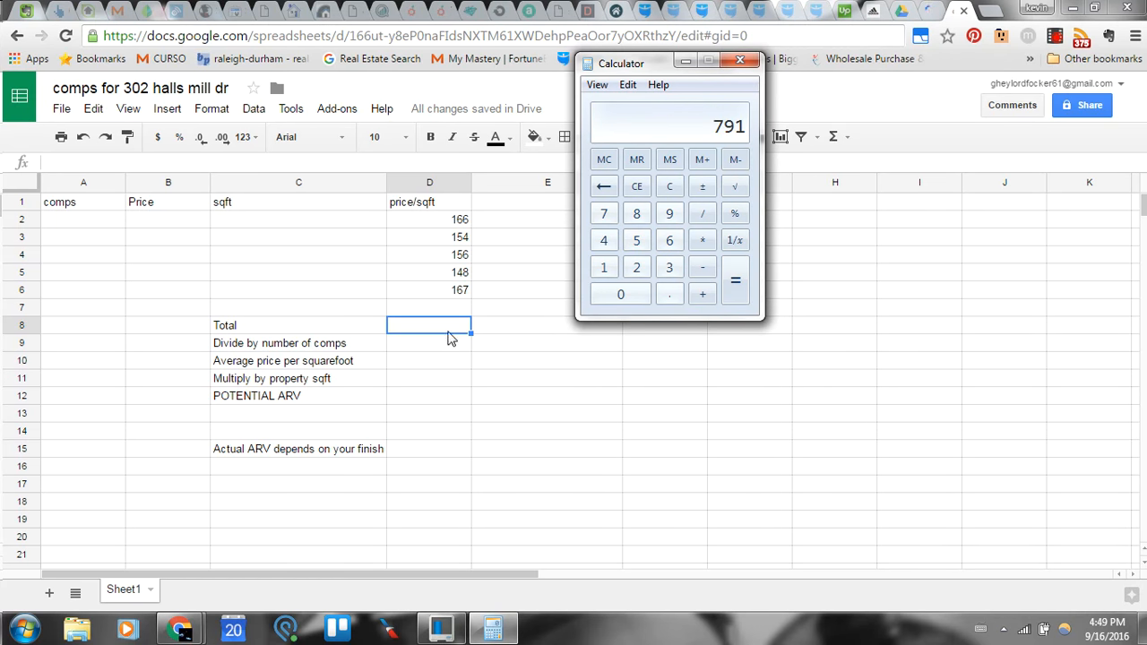
Enter 791 in cell D8 of the spreadsheet as the Total of the comps' price/sqft values
left_click(432, 329)
type("7")
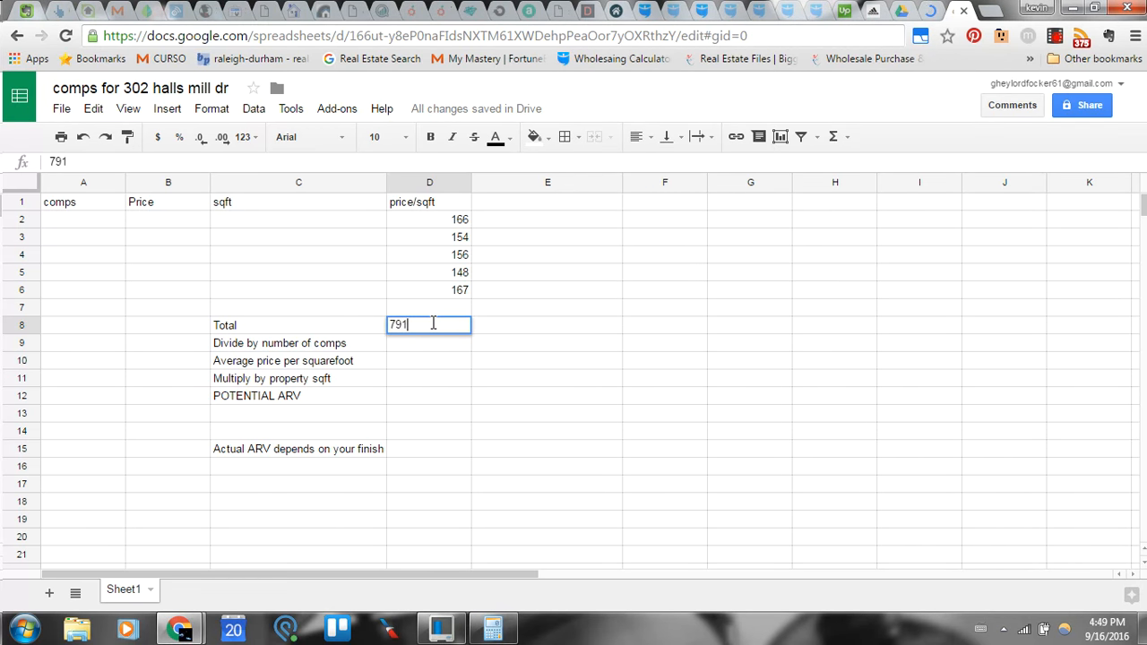
type("91")
Divide the 791 total by 5 comps in Calculator, and switch back to the Zillow sold-home results
left_click(492, 629)
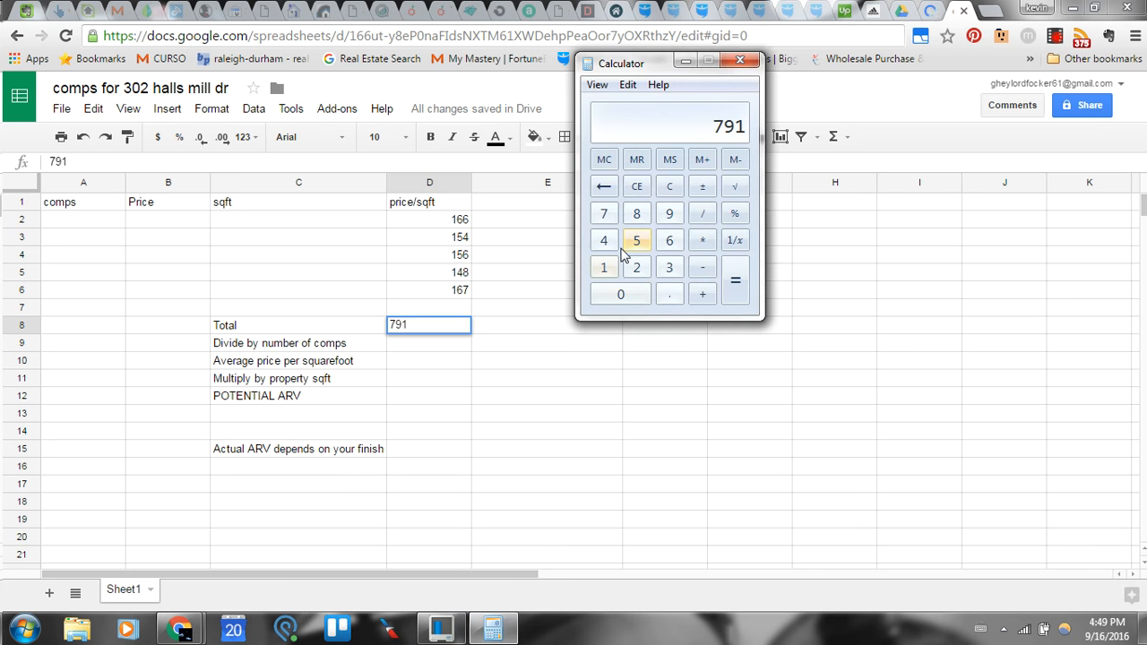
left_click(698, 215)
left_click(636, 240)
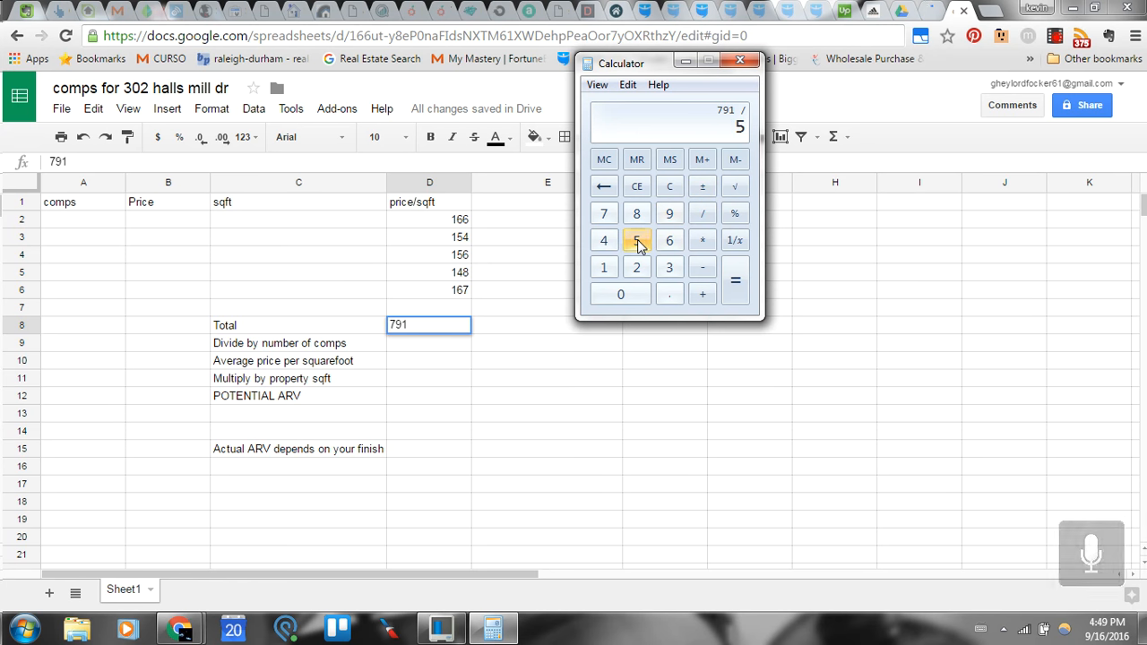
left_click(735, 285)
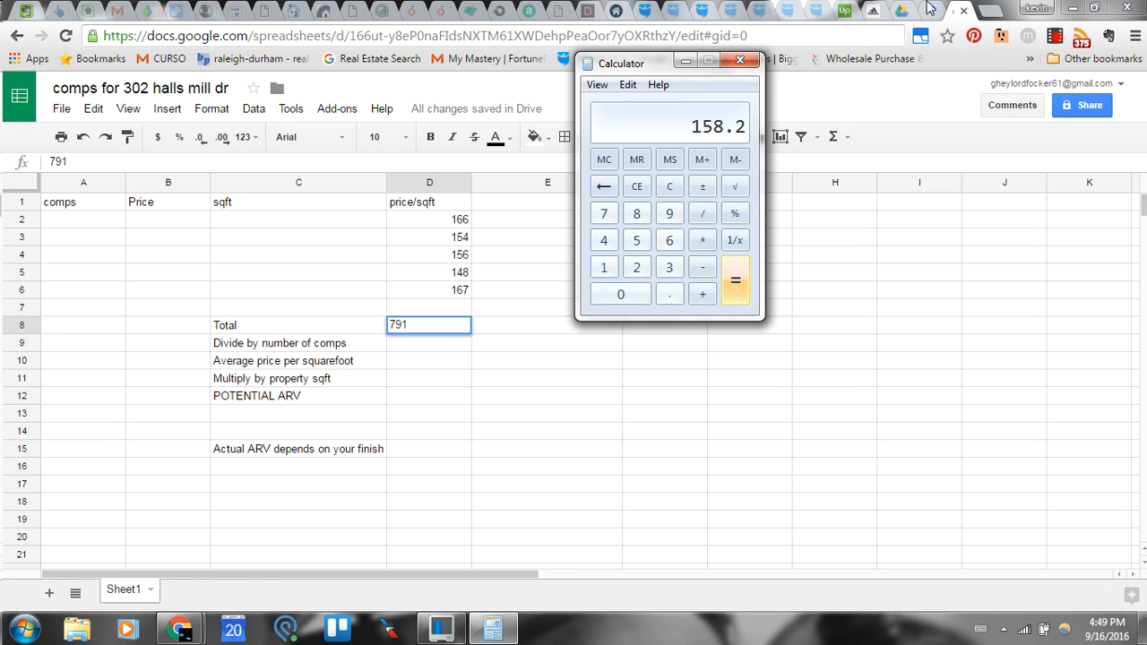
left_click(929, 8)
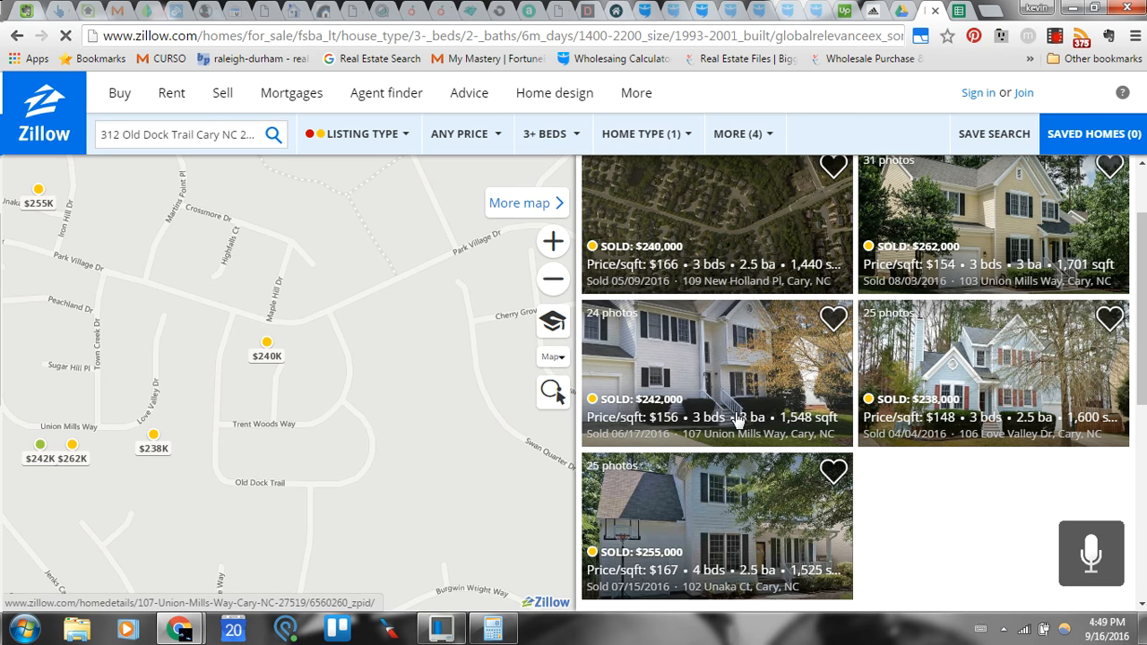
Return to the comps spreadsheet and enter 5 in cell D9 as the number of comps to divide by
left_click(959, 11)
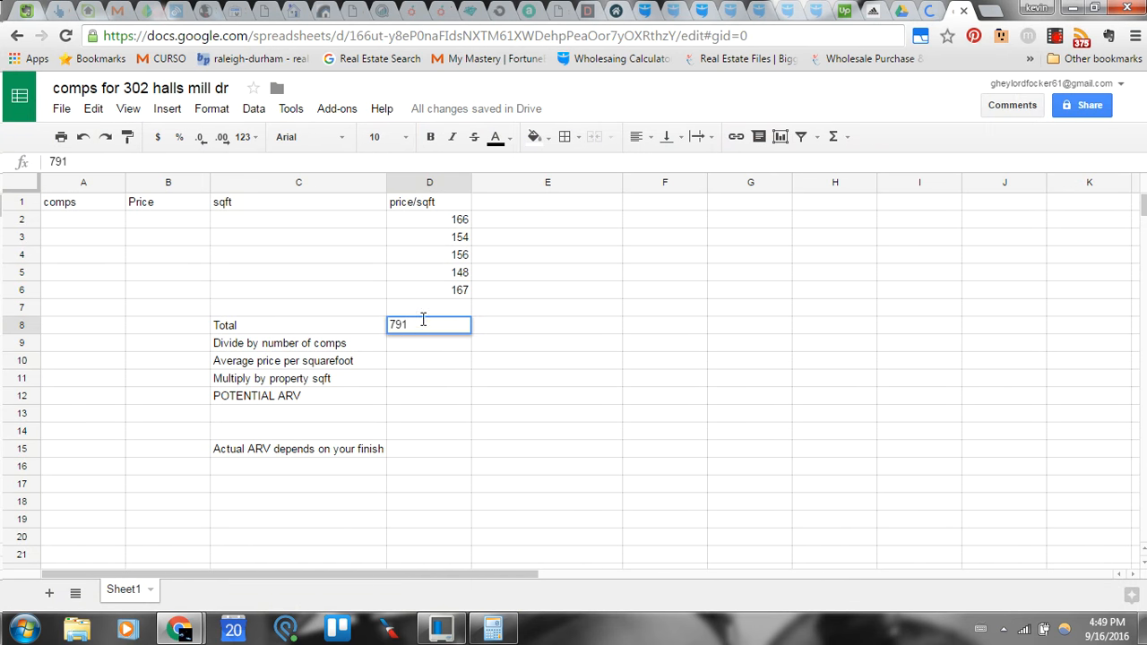
left_click(493, 628)
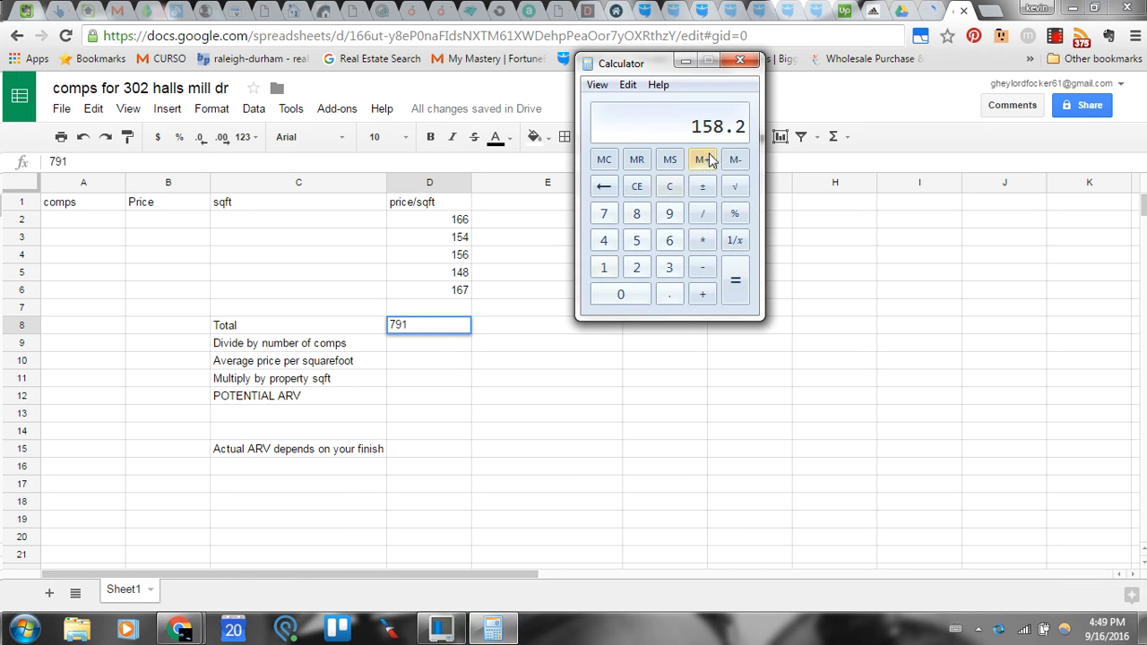
left_click(430, 348)
type("5")
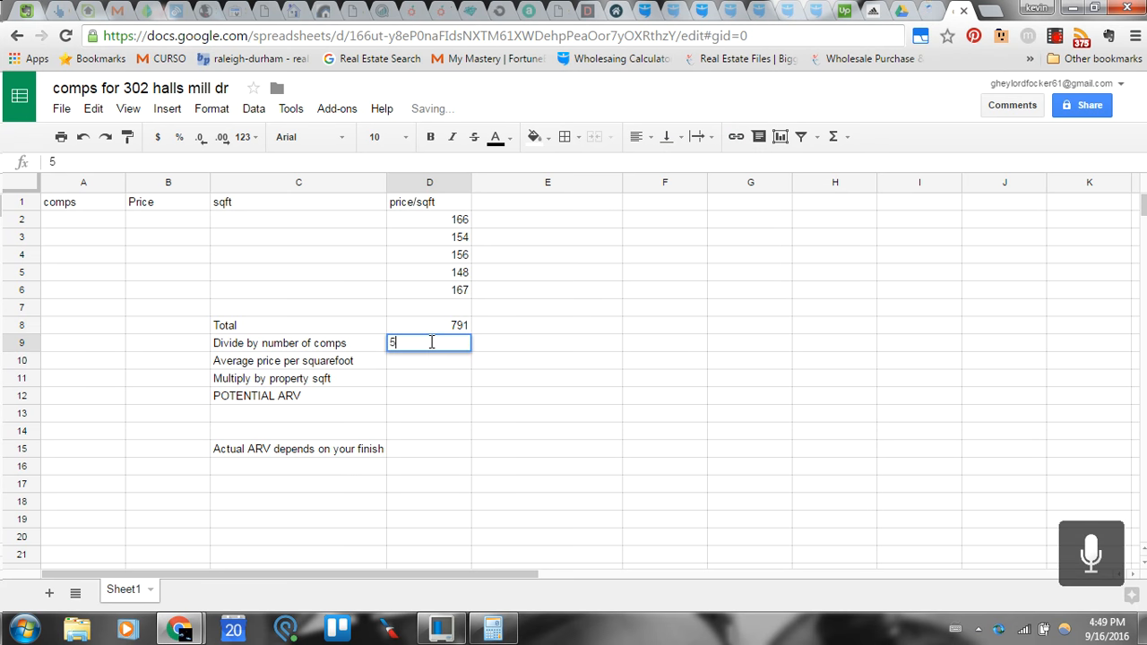
Enter the Calculator's 158.2 result in cell D10 as the average price per square foot
left_click(493, 628)
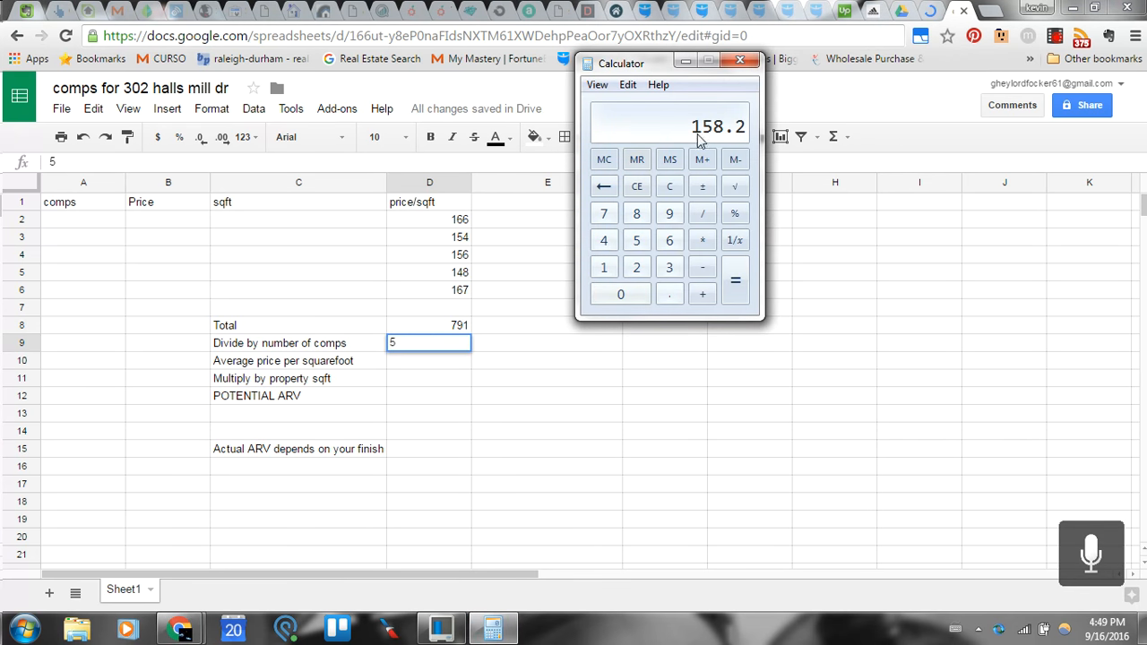
left_click(441, 361)
type("1")
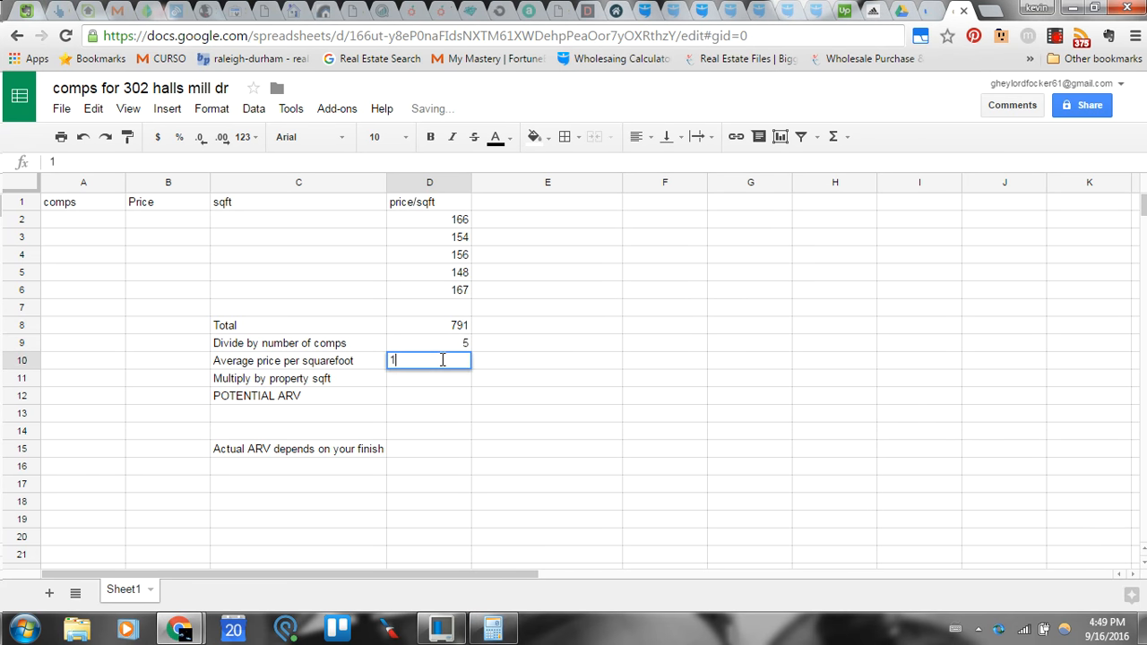
type("58.2")
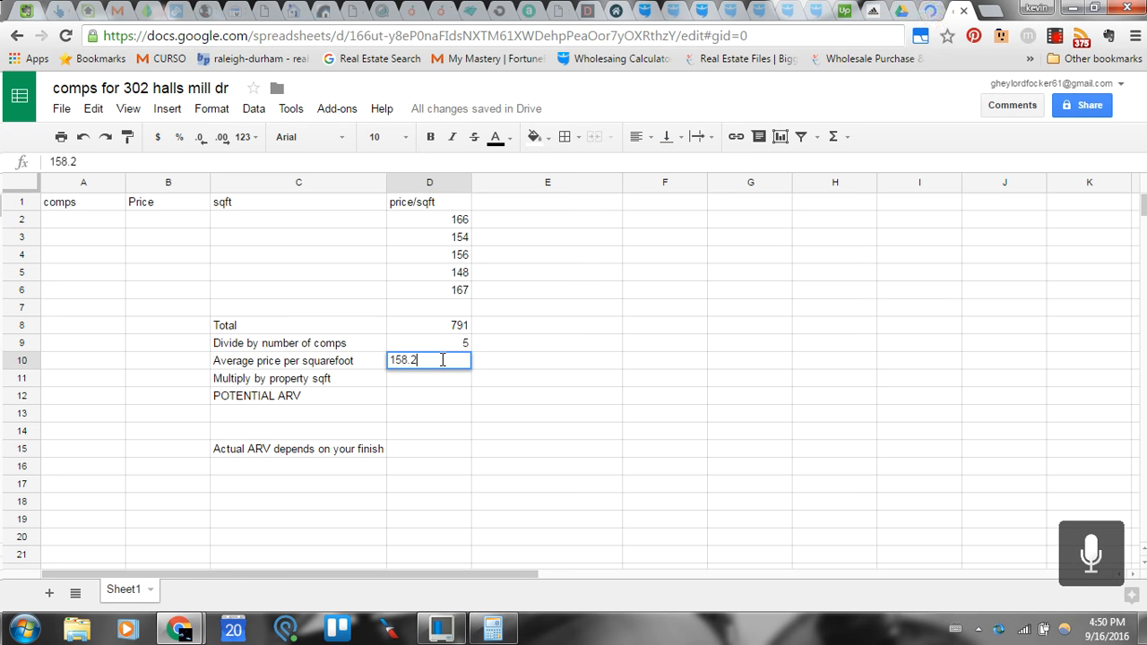
left_click(427, 396)
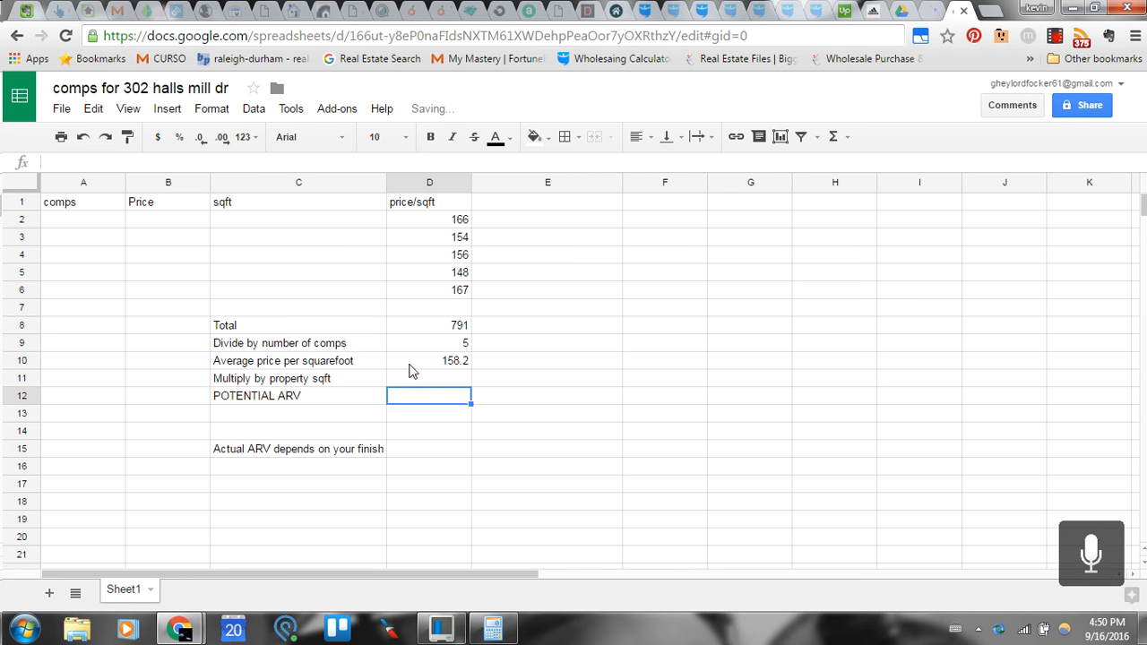
Enter 1800 in cell D11 as the property's square footage to multiply by
left_click(465, 362)
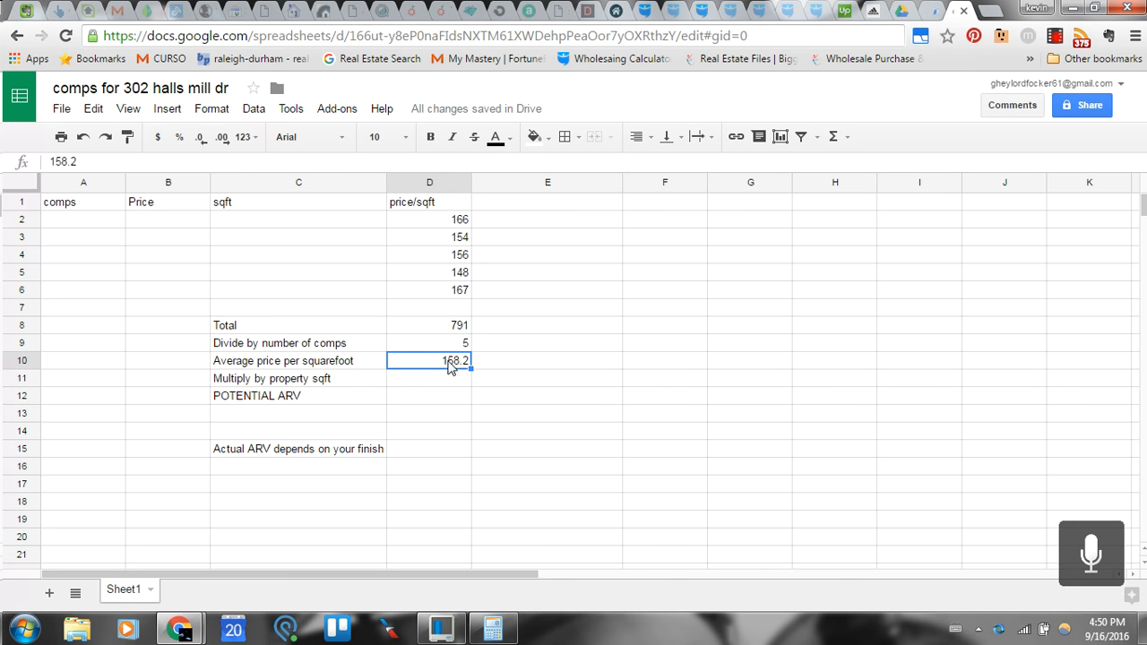
left_click(428, 381)
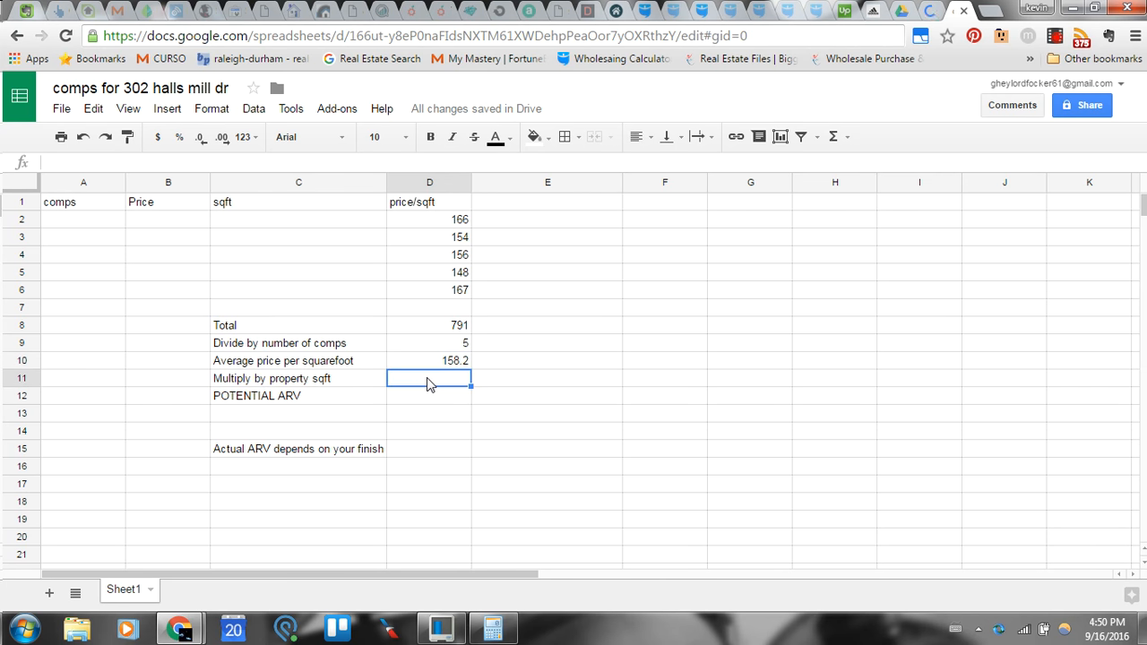
left_click(449, 369)
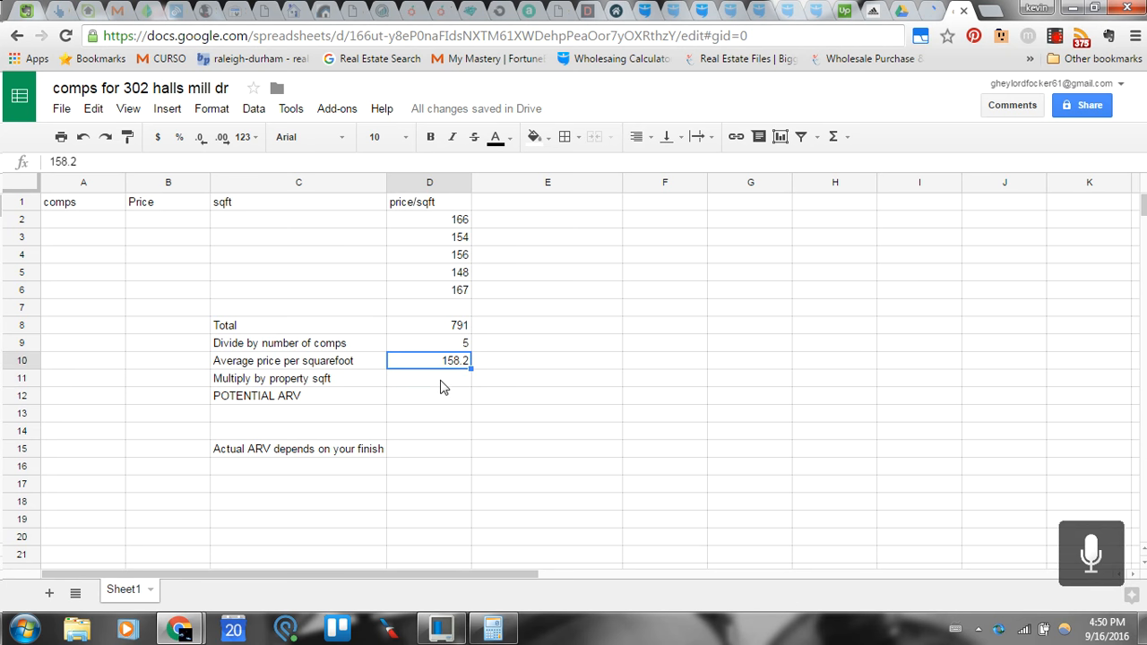
left_click(442, 383)
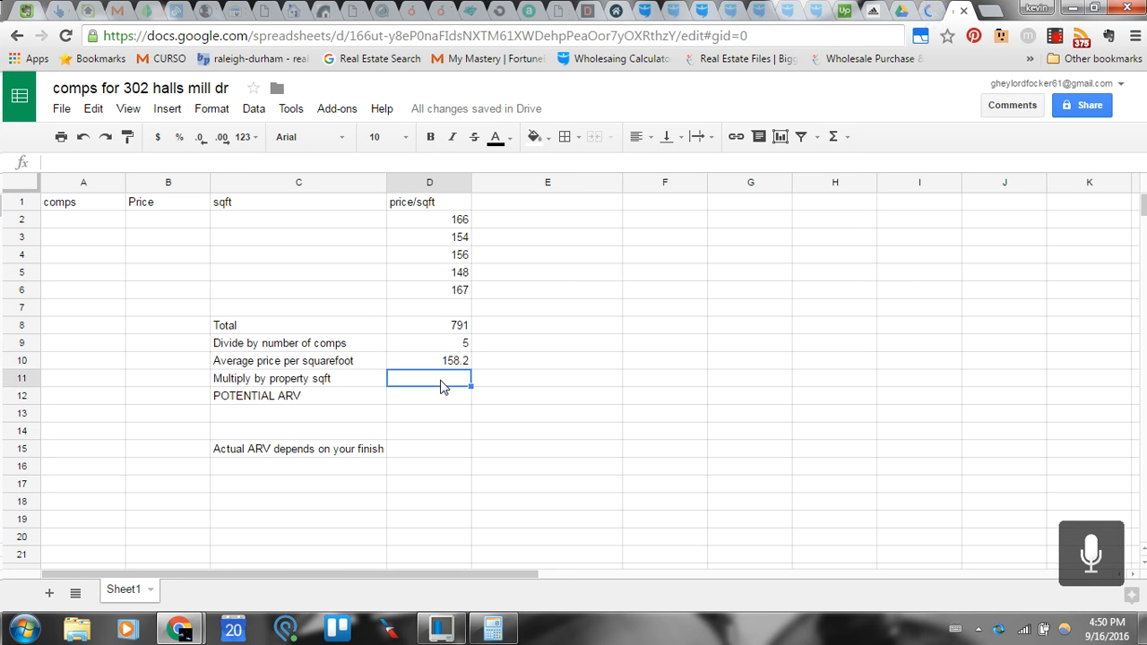
left_click(932, 16)
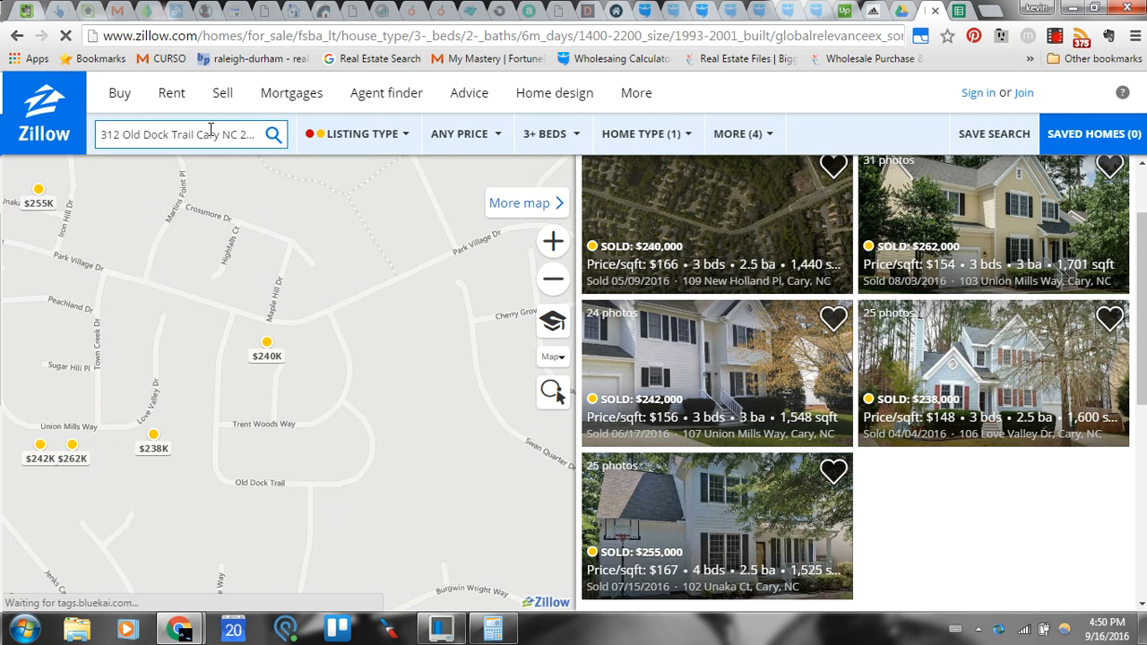
left_click(941, 11)
type("180")
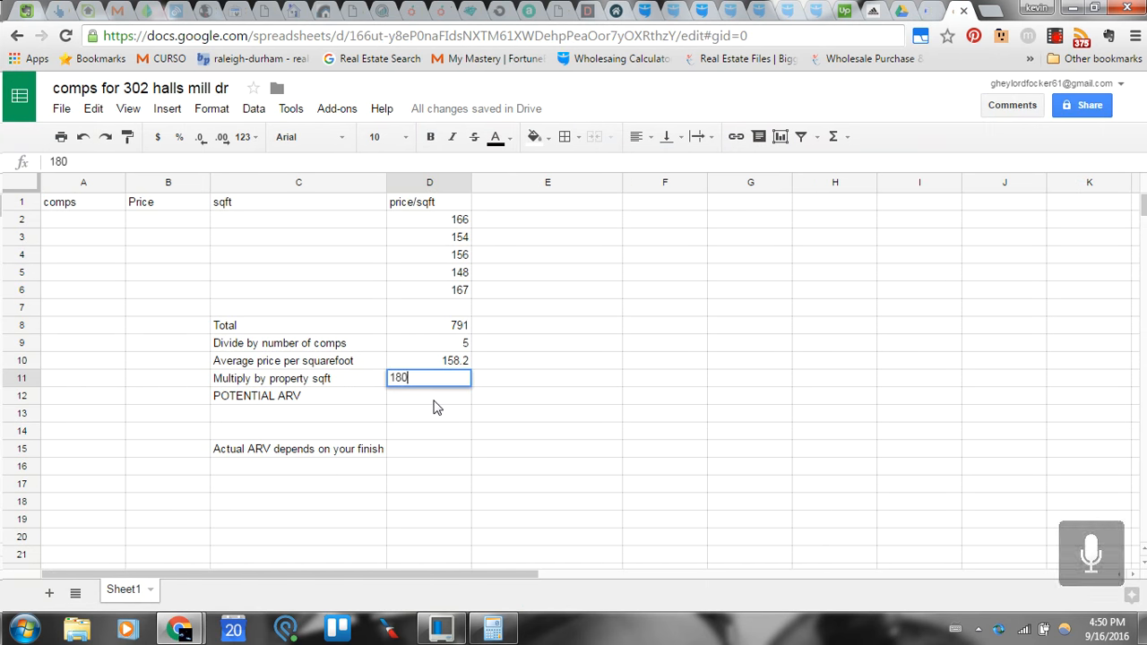
type("0")
key("Return")
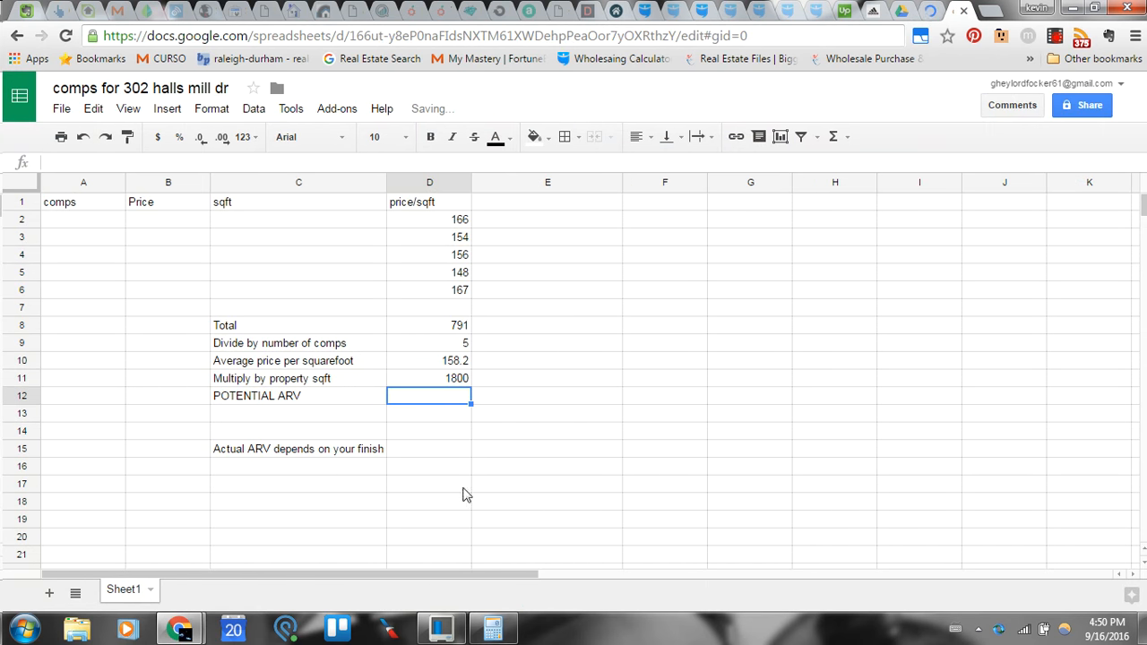
Multiply the 158.2 average price per square foot by 1800 in Calculator
left_click(493, 630)
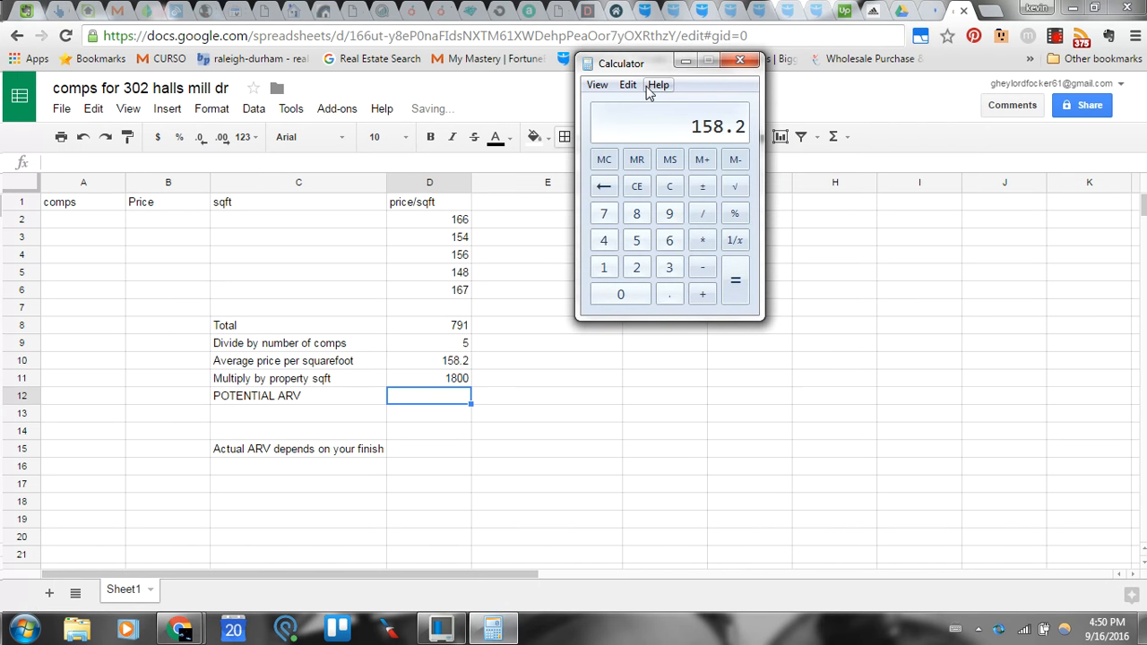
left_click(703, 240)
left_click(603, 267)
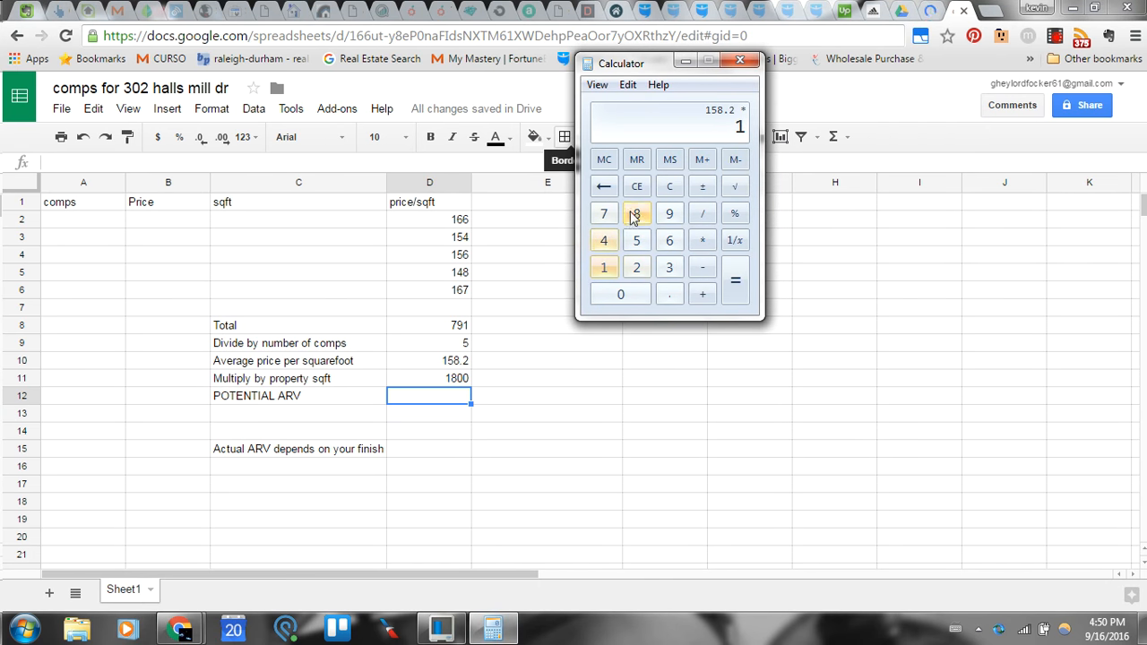
left_click(634, 215)
left_click(620, 294)
left_click(620, 294)
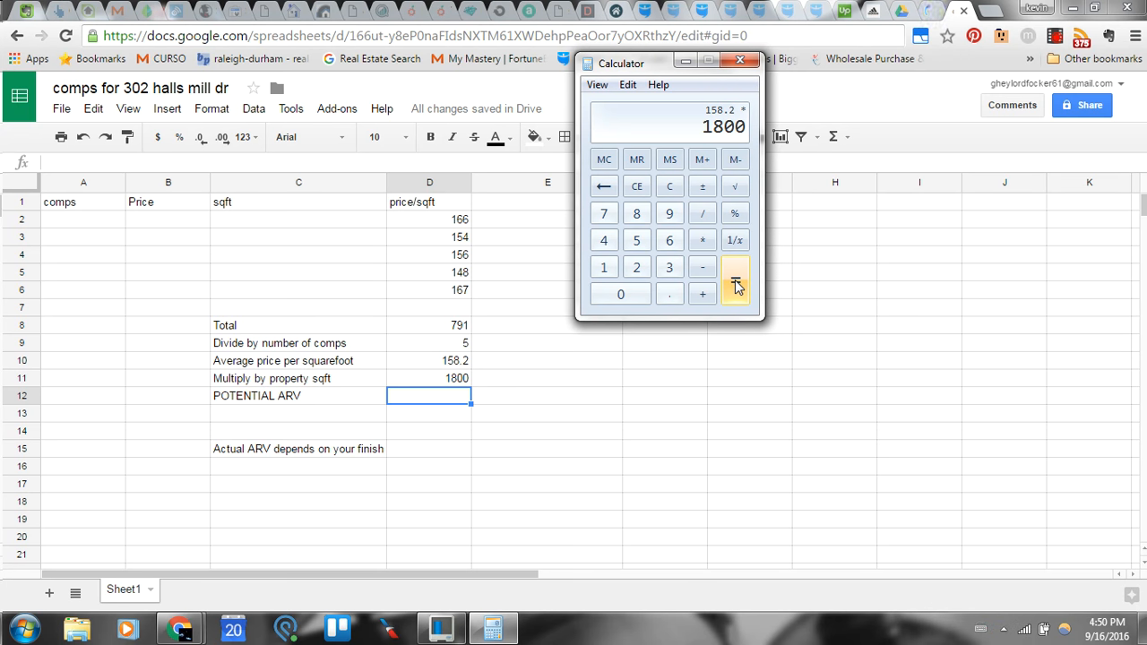
left_click(735, 285)
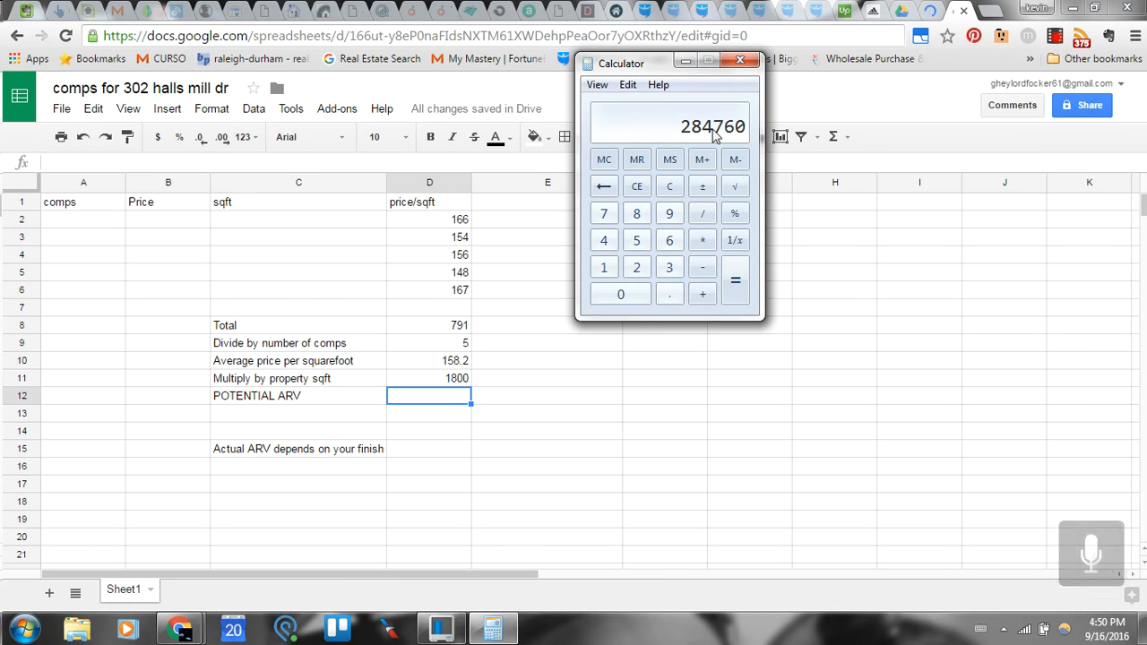
Enter 284,000 in cell D12 of the spreadsheet as the POTENTIAL ARV
left_click(451, 400)
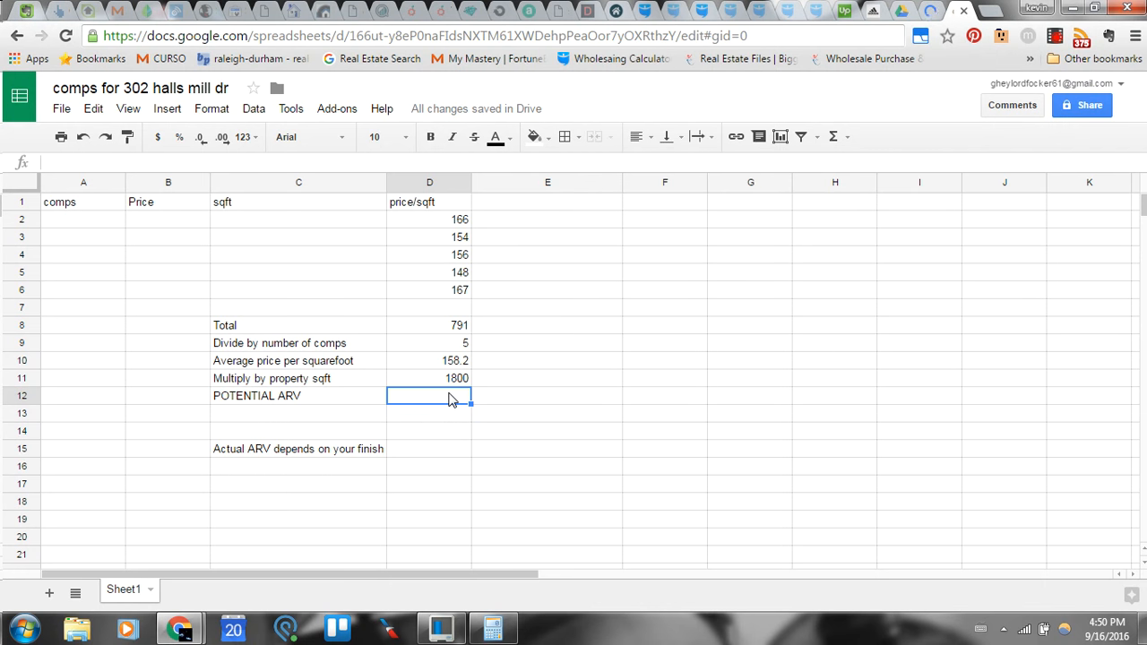
left_click(493, 629)
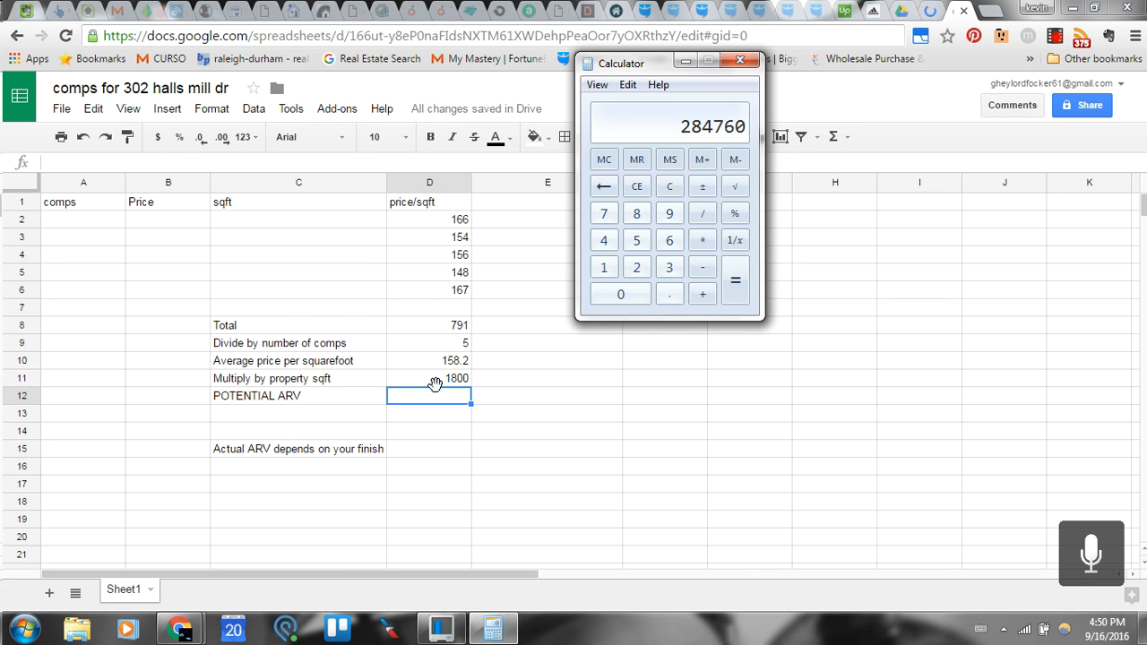
type("28")
left_click(437, 403)
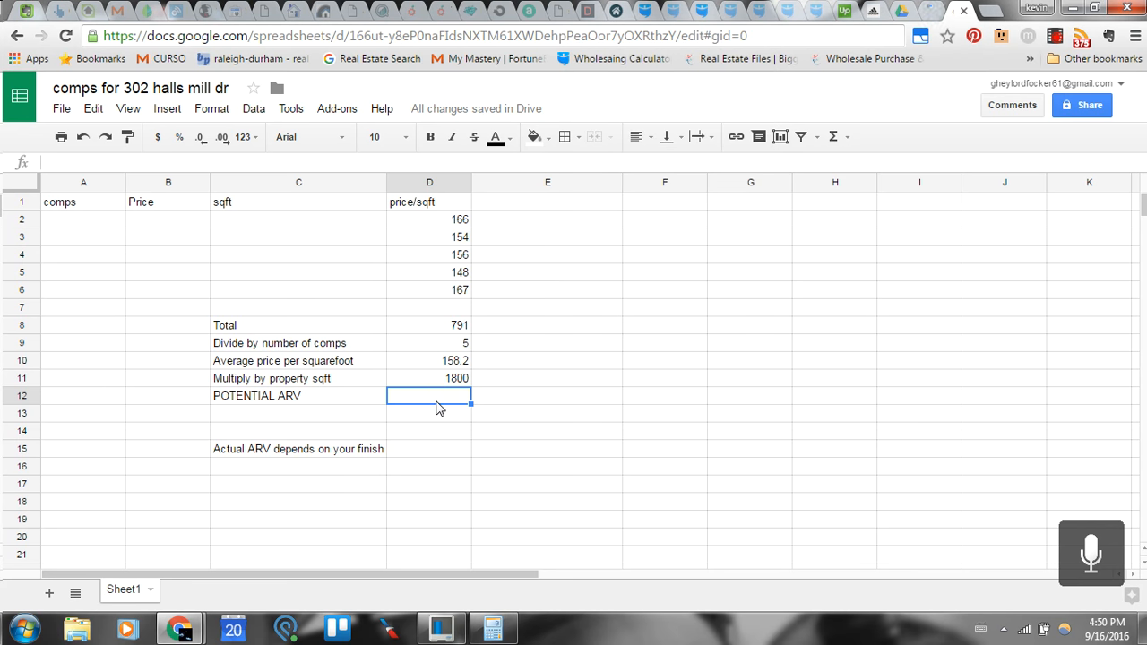
type("284")
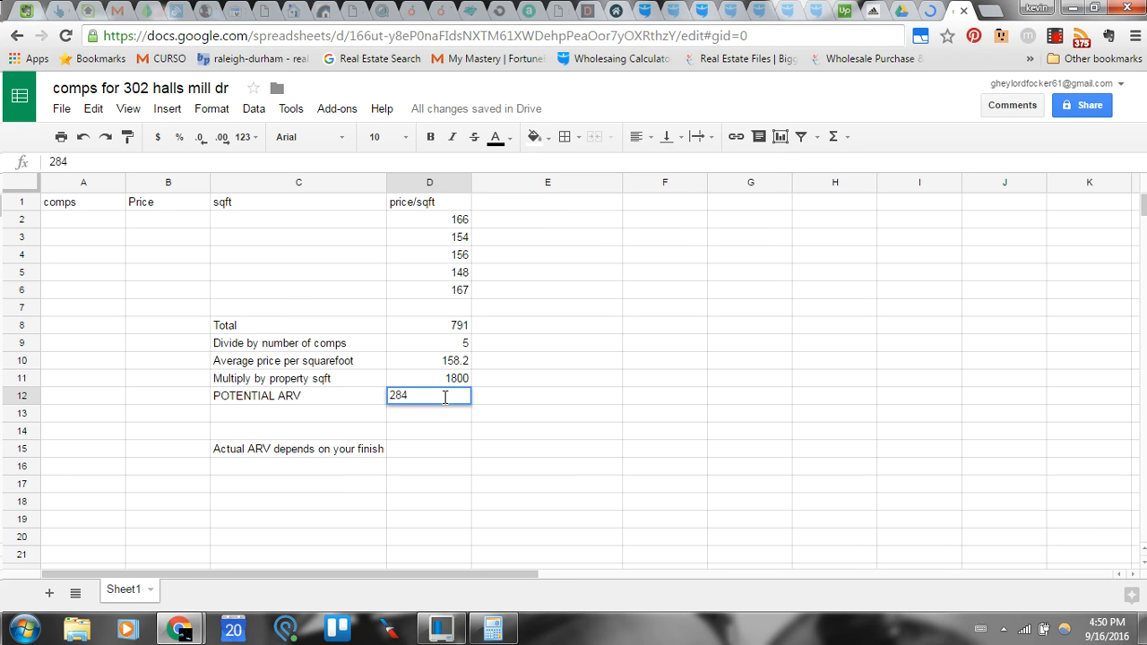
type(",0")
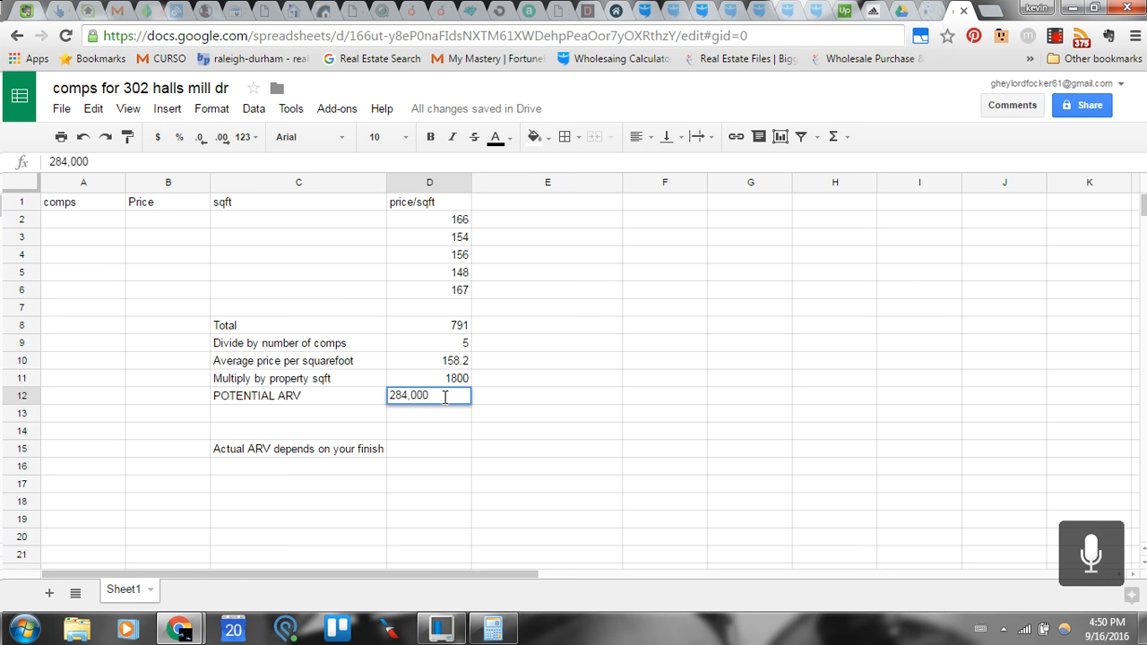
type("00")
left_click(403, 435)
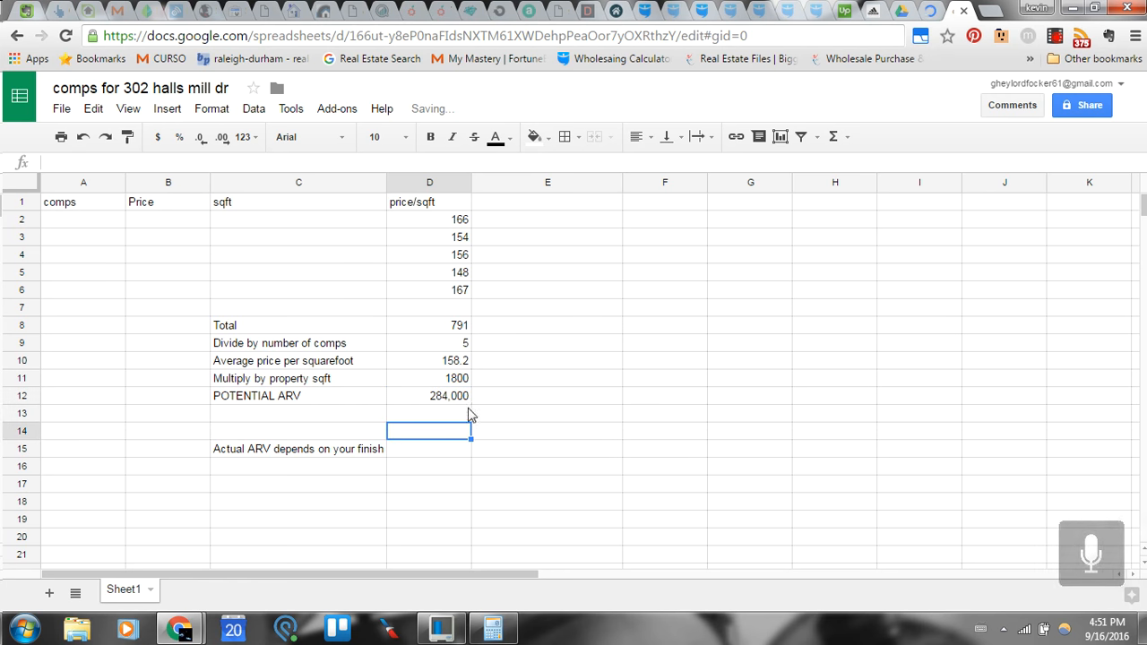
left_click(456, 401)
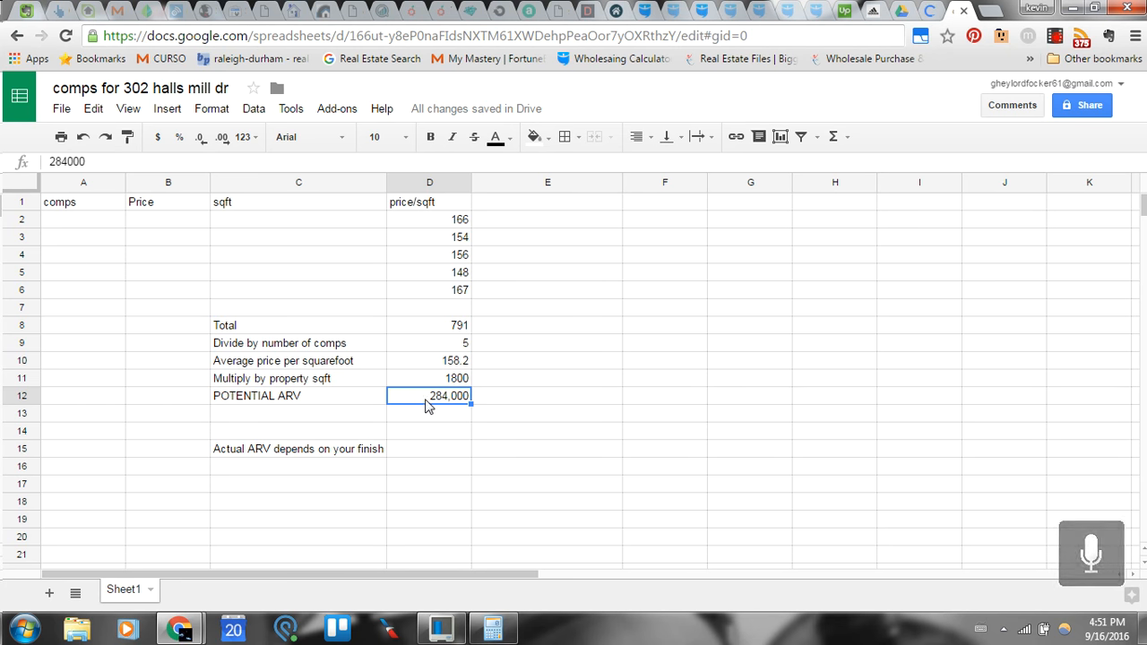
left_click(524, 422)
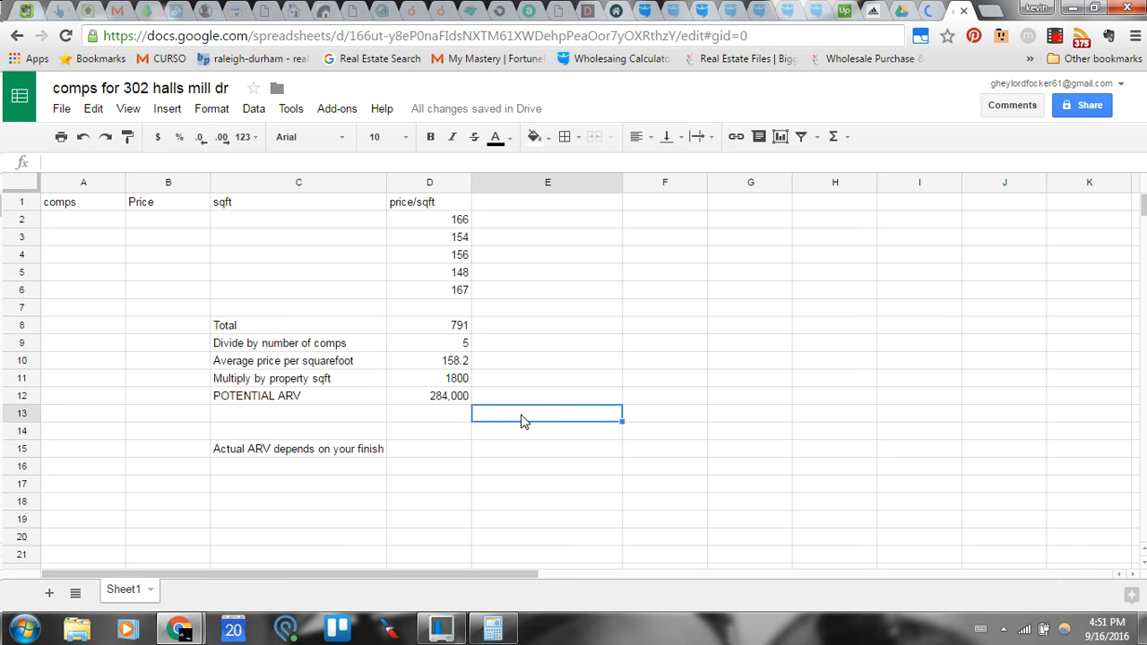
left_click(450, 400)
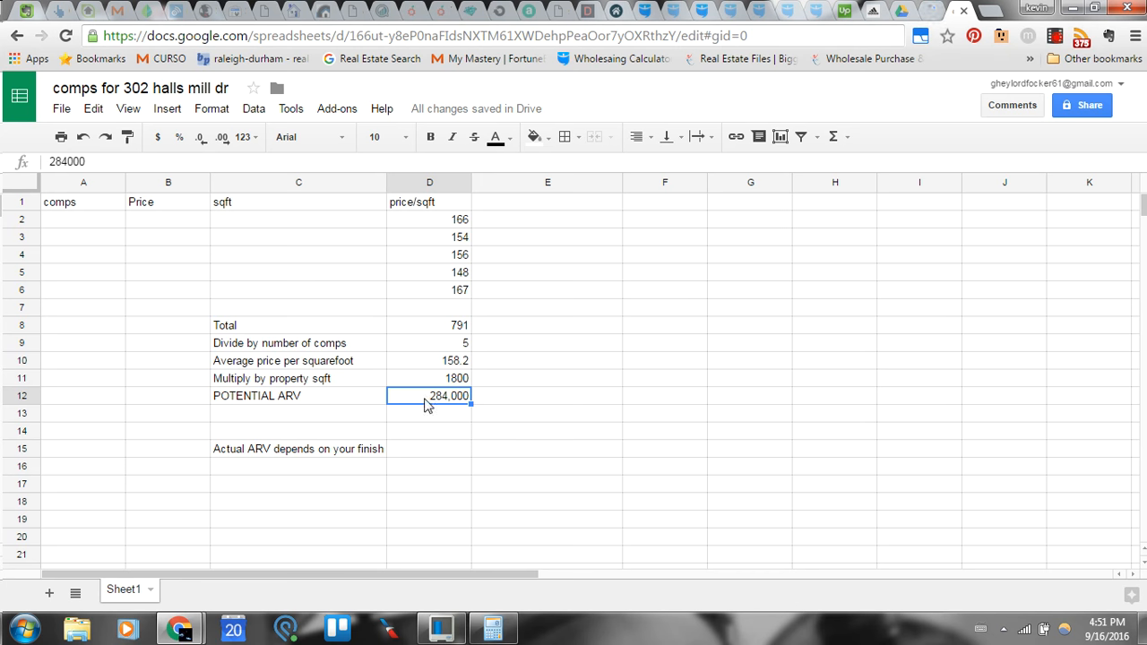